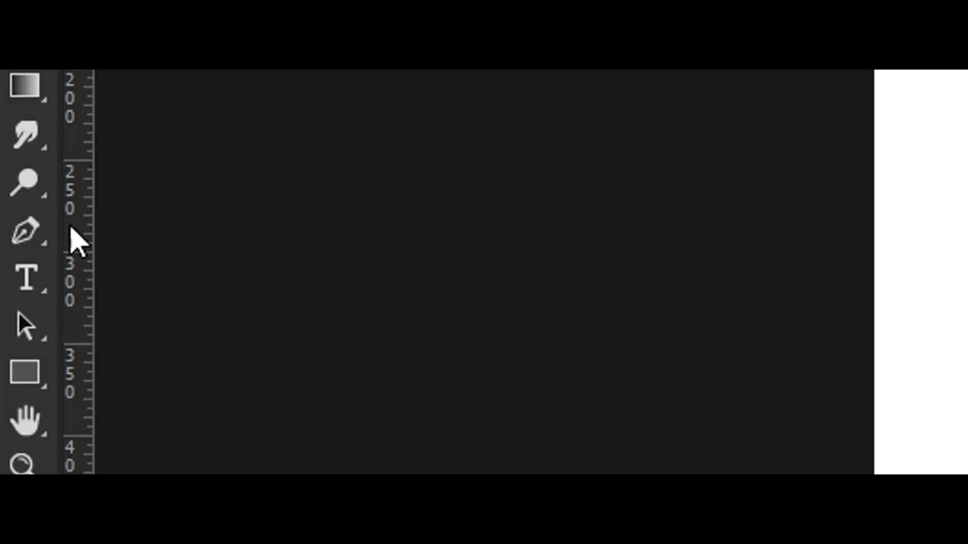
Set the Pen tool to Path mode and swap the colors so black is the foreground
right_click(6, 211)
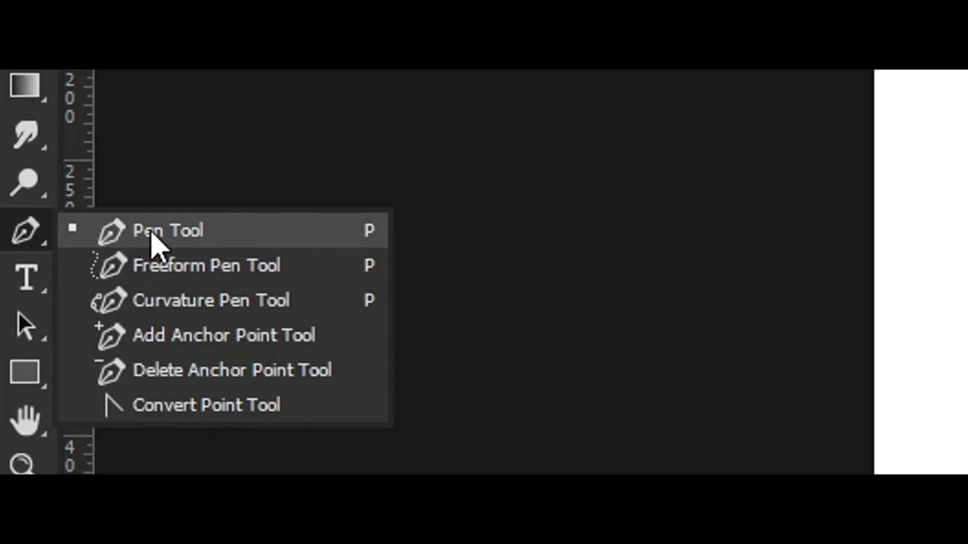
click(135, 241)
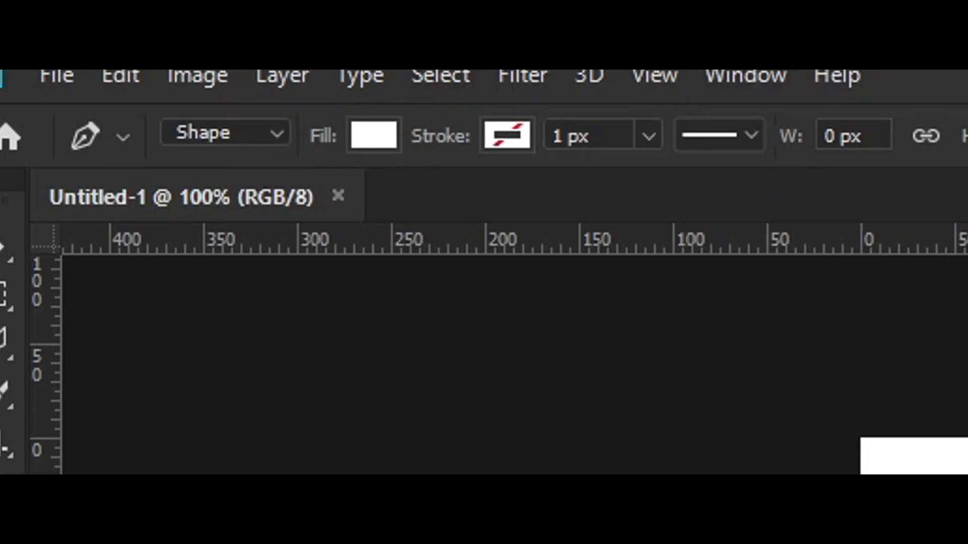
click(199, 126)
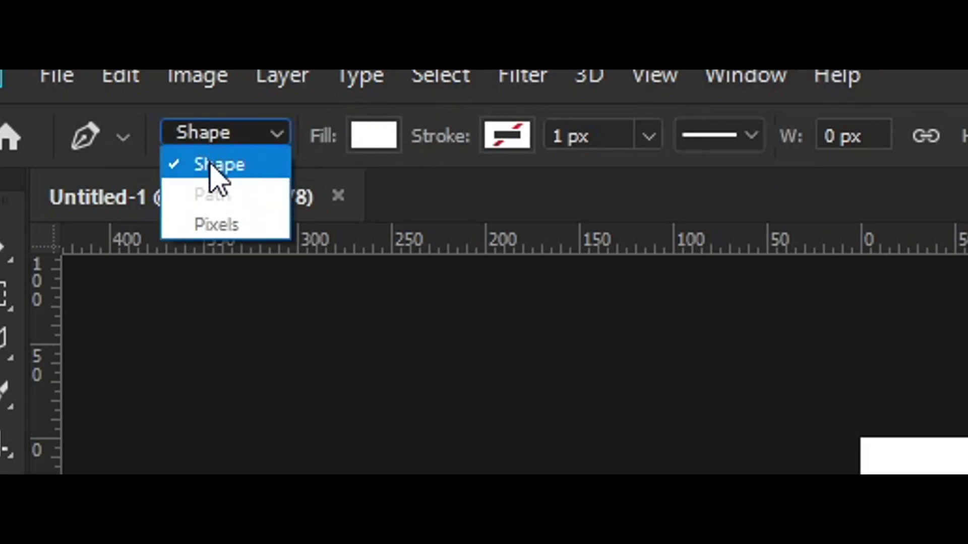
click(222, 197)
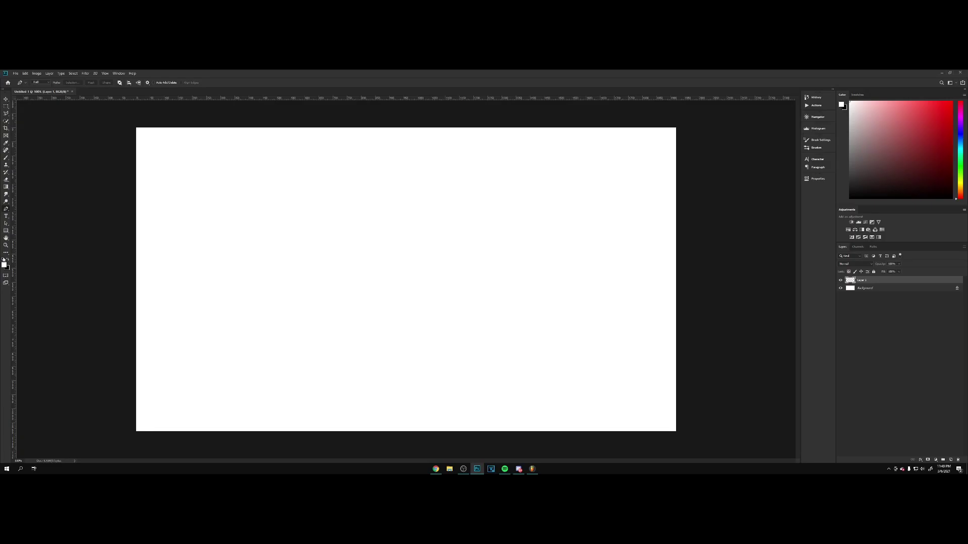
click(9, 260)
Draw a closed, straight-sided four-point path across the canvas and convert it into a black shape
click(278, 177)
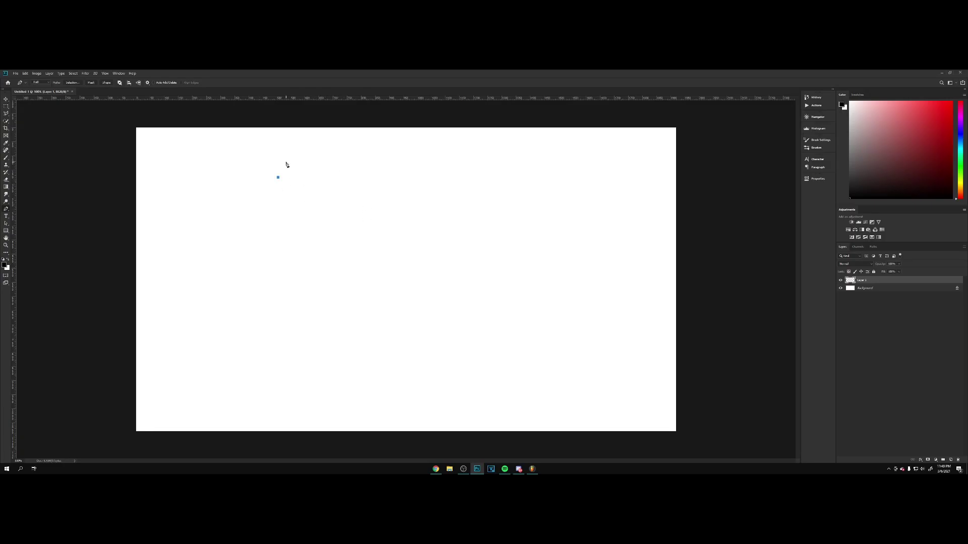
click(576, 202)
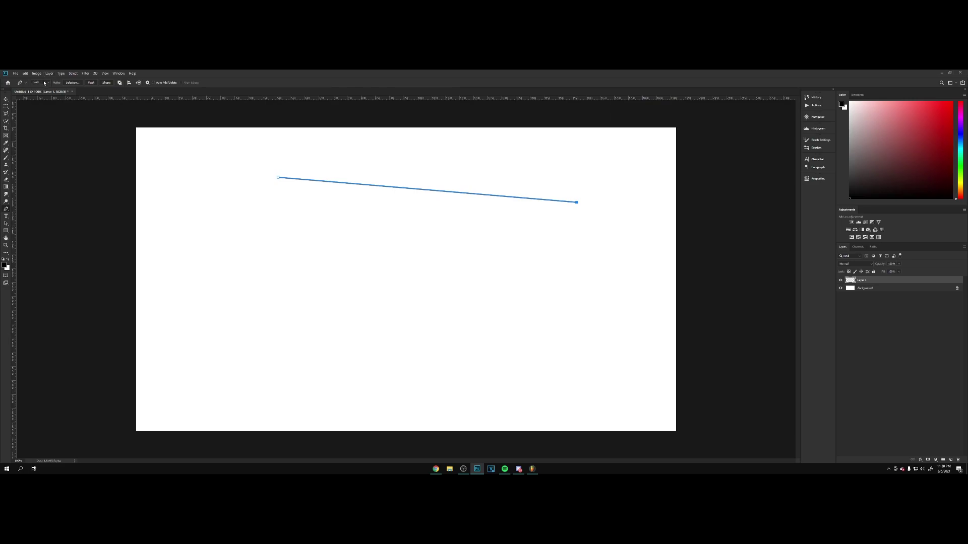
click(369, 358)
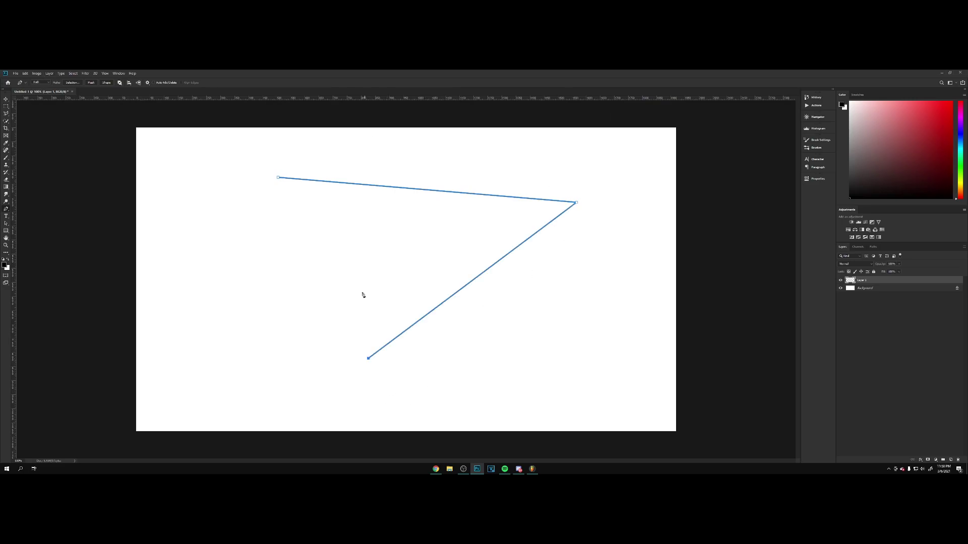
click(261, 251)
click(278, 181)
click(107, 82)
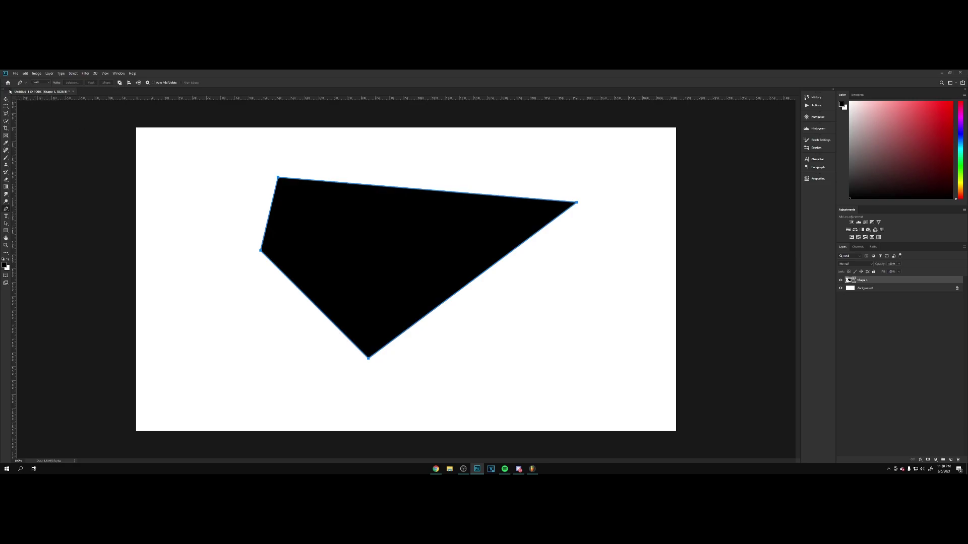
Move the black shape around the canvas with the Move tool, ending left of the canvas centre
click(6, 99)
drag(465, 265, 486, 277)
click(5, 209)
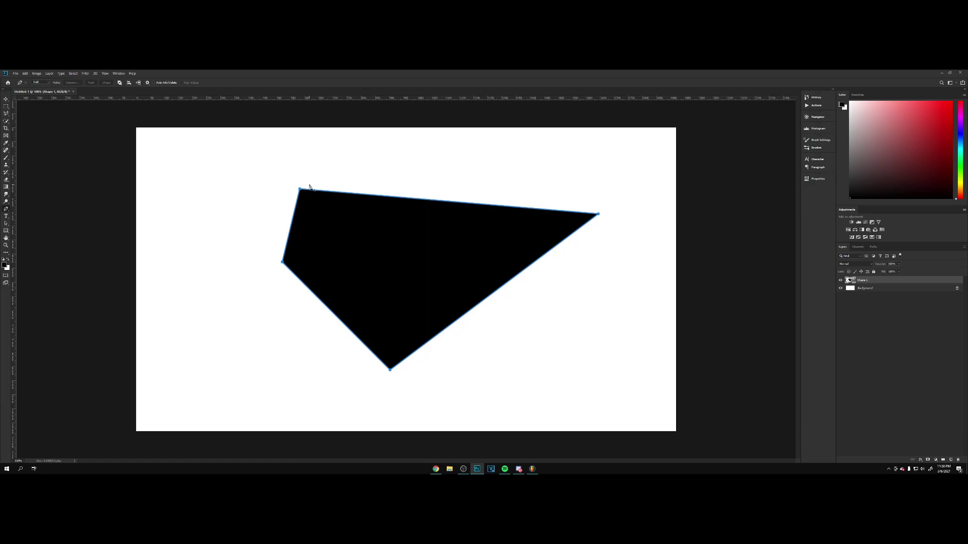
key(Escape)
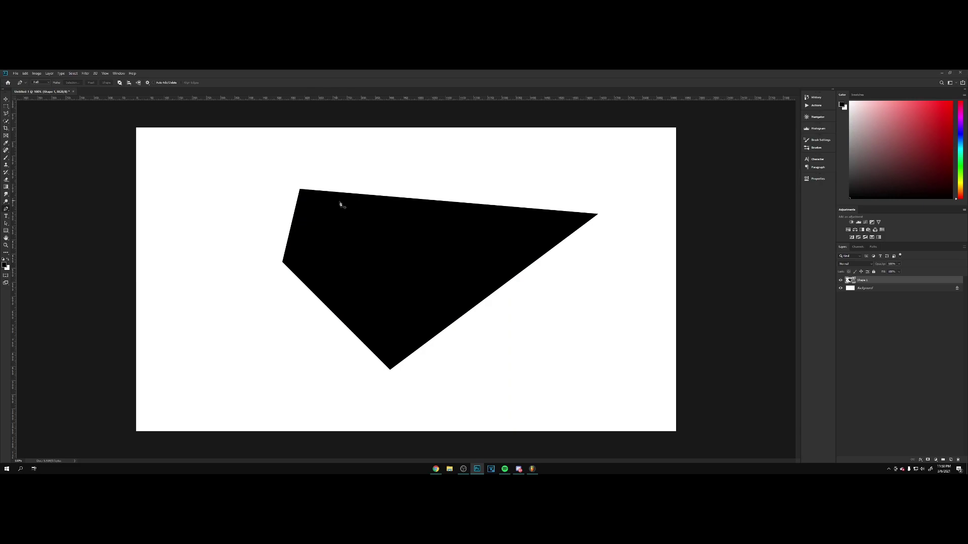
key(v)
mouse_move(488, 247)
mouse_down()
mouse_move(497, 233)
mouse_move(487, 247)
mouse_up()
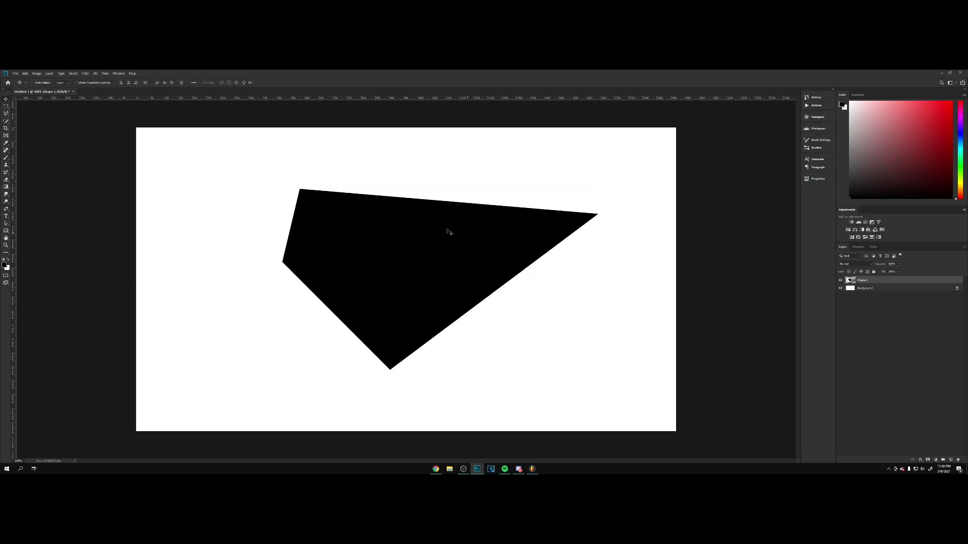
click(7, 207)
click(6, 99)
drag(350, 219, 448, 252)
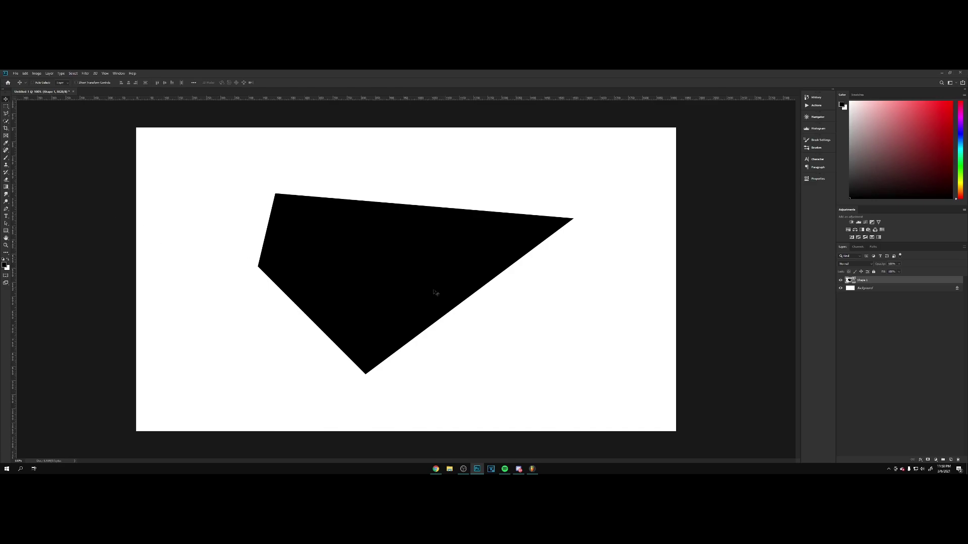
drag(437, 293, 375, 282)
Scale the black shape down with Free Transform and move it into the canvas's upper-left corner
key(ctrl+t)
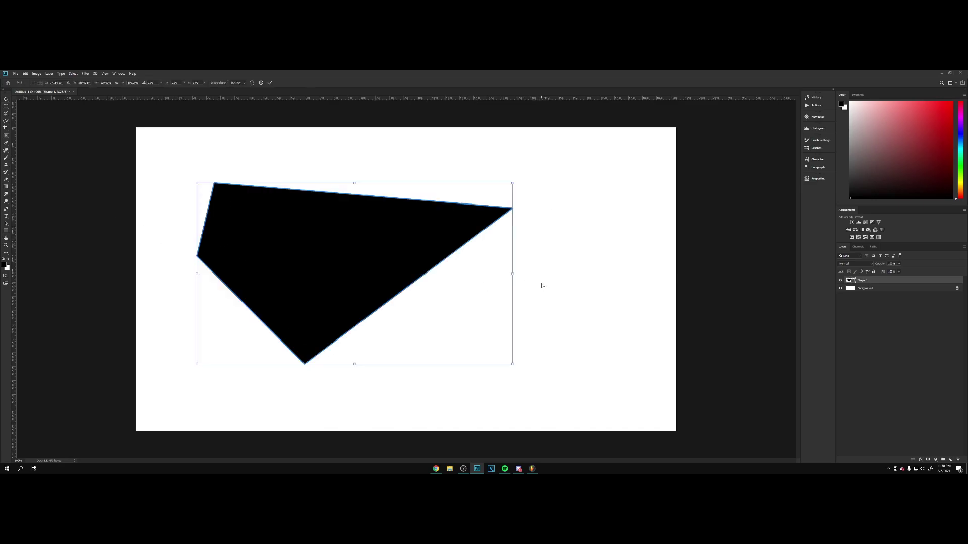
drag(511, 183, 413, 237)
key(ctrl+z)
drag(513, 183, 394, 230)
key(Return)
drag(395, 277, 244, 181)
Add a new layer and draw an arched path segment near the middle of the canvas with the Pen tool
click(6, 209)
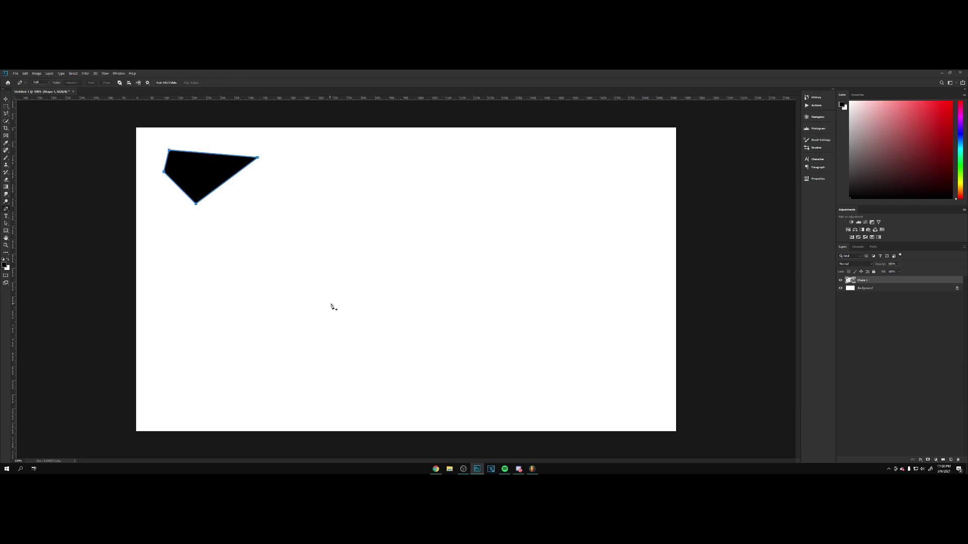
key(Escape)
click(951, 460)
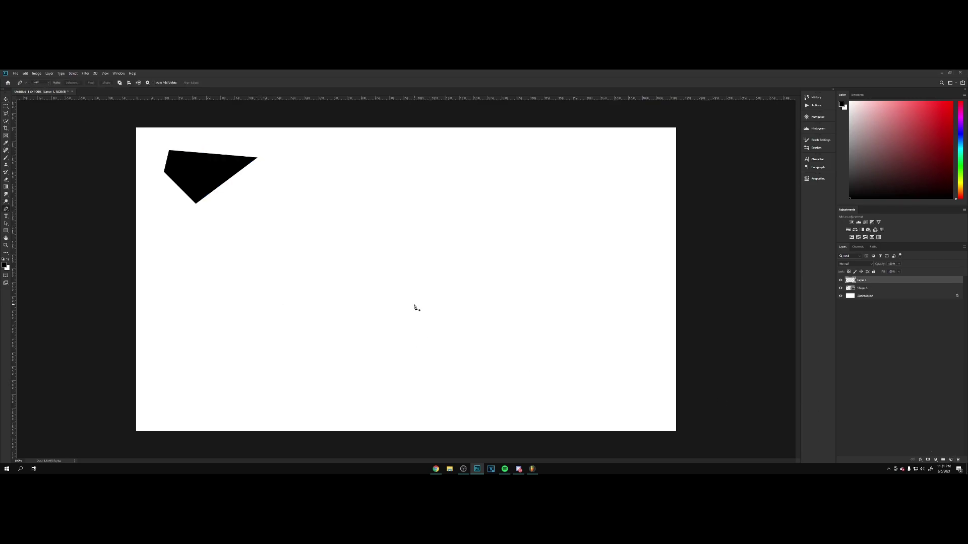
click(255, 274)
drag(367, 273, 435, 310)
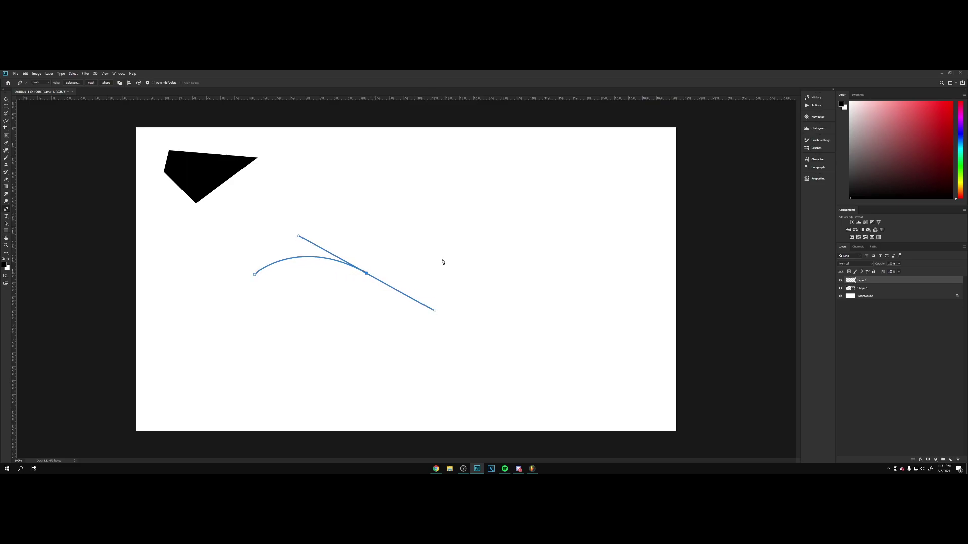
click(456, 239)
key(ctrl+z)
click(297, 372)
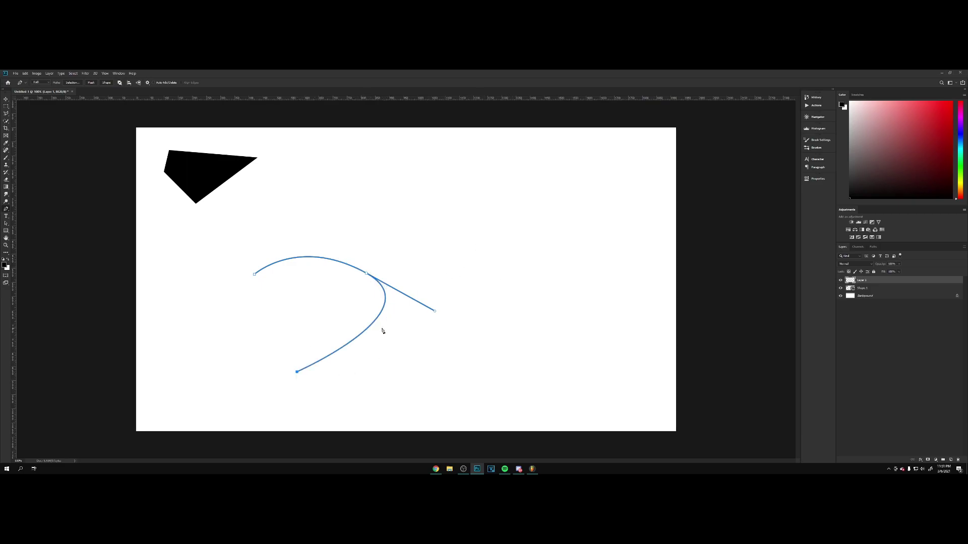
key(ctrl+z)
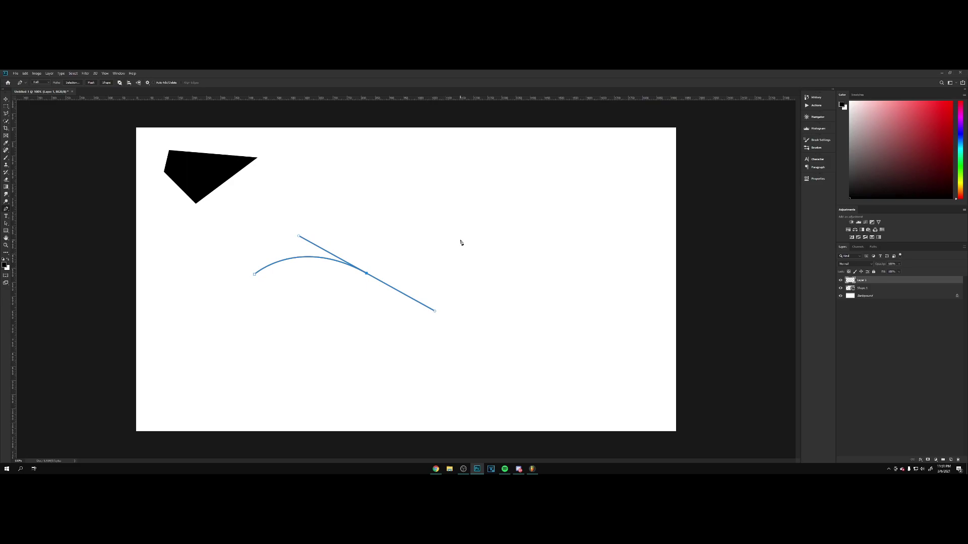
click(503, 297)
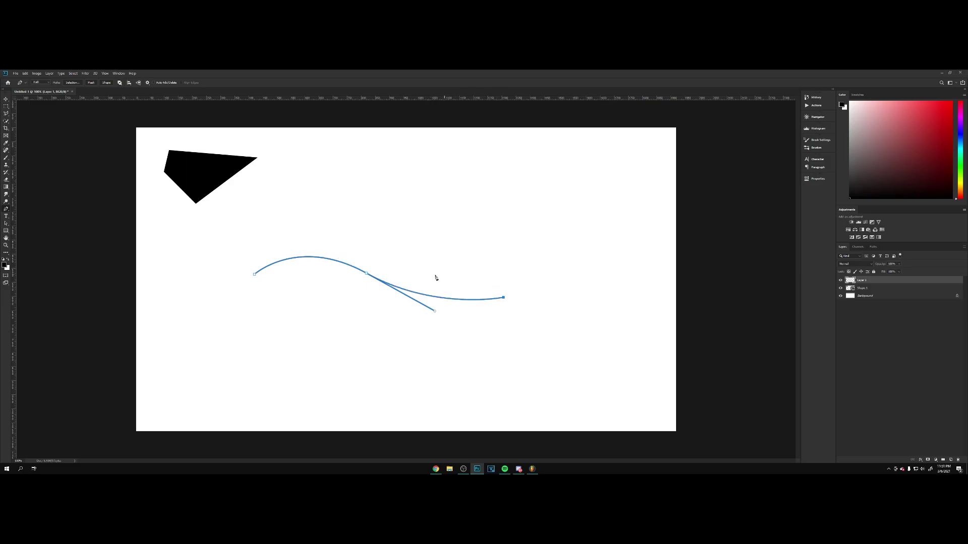
key(ctrl+z)
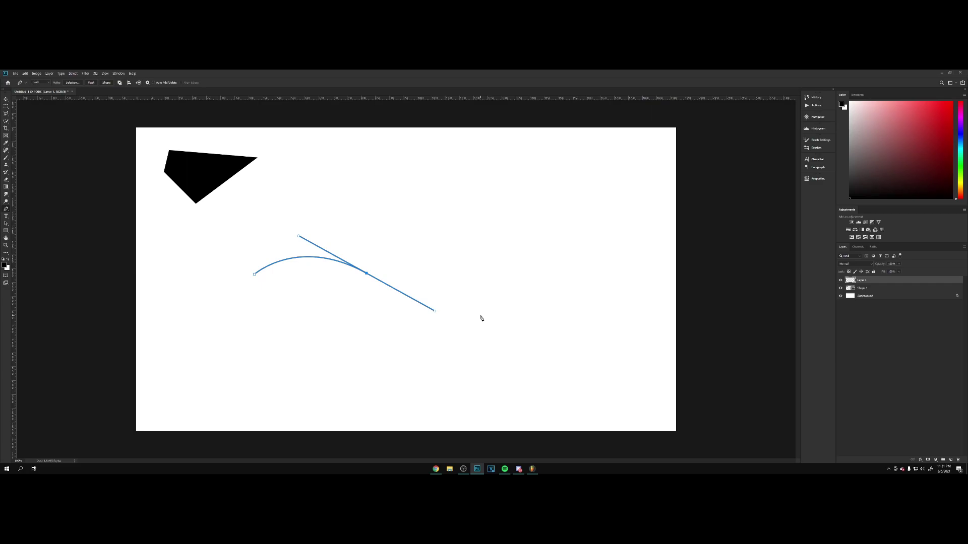
Remove the outgoing direction handle from the arched segment's last anchor point
alt+click(367, 274)
click(480, 188)
key(ctrl+z)
click(456, 298)
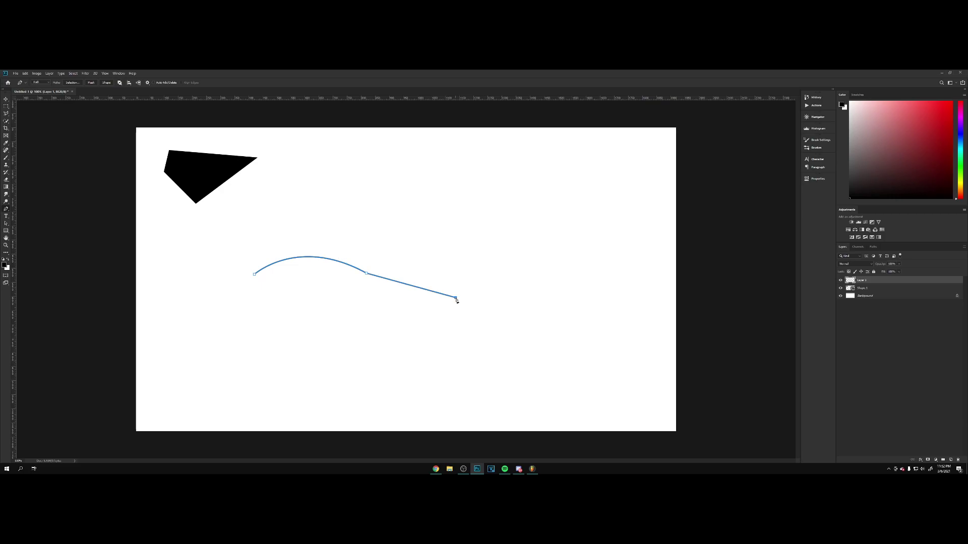
key(ctrl+z)
click(461, 226)
key(ctrl+z)
click(432, 338)
key(ctrl+z)
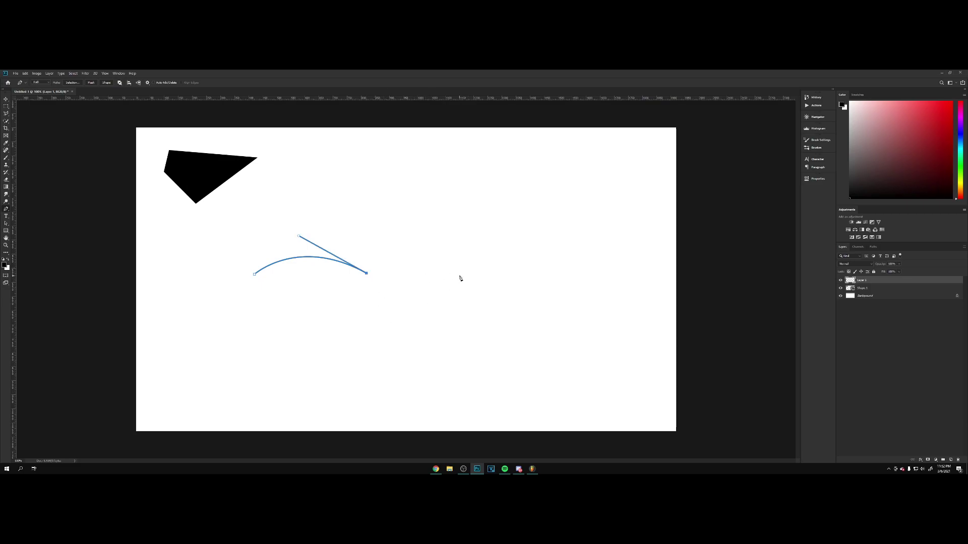
Continue the path with a downward curve, close it into a wavy band with matching upper curves, and convert it to a shape
drag(469, 267, 532, 215)
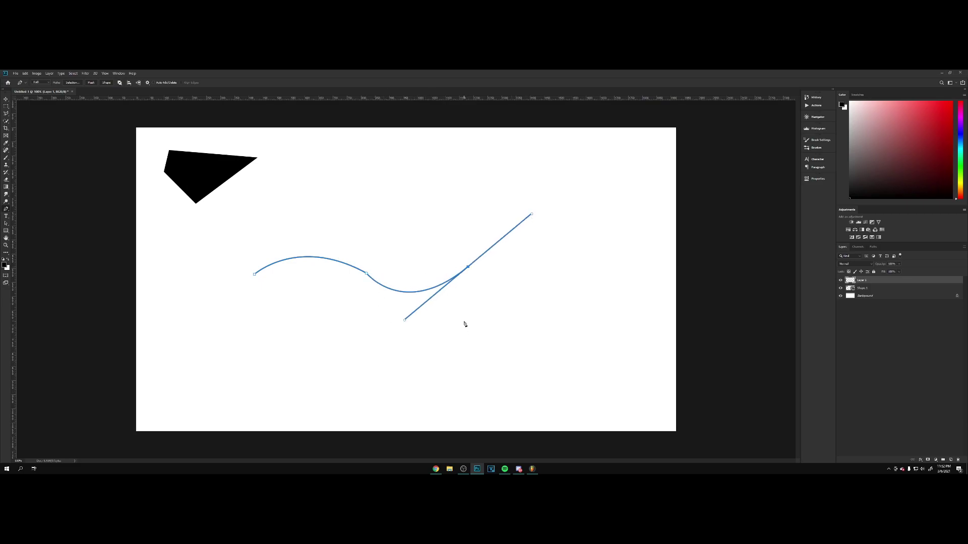
alt+click(468, 268)
click(458, 251)
drag(369, 258, 325, 210)
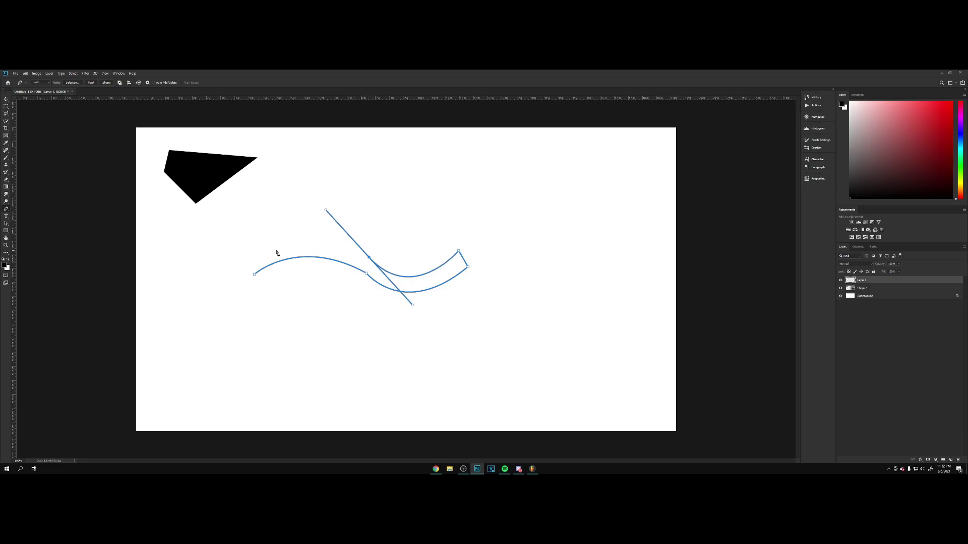
click(244, 255)
click(254, 274)
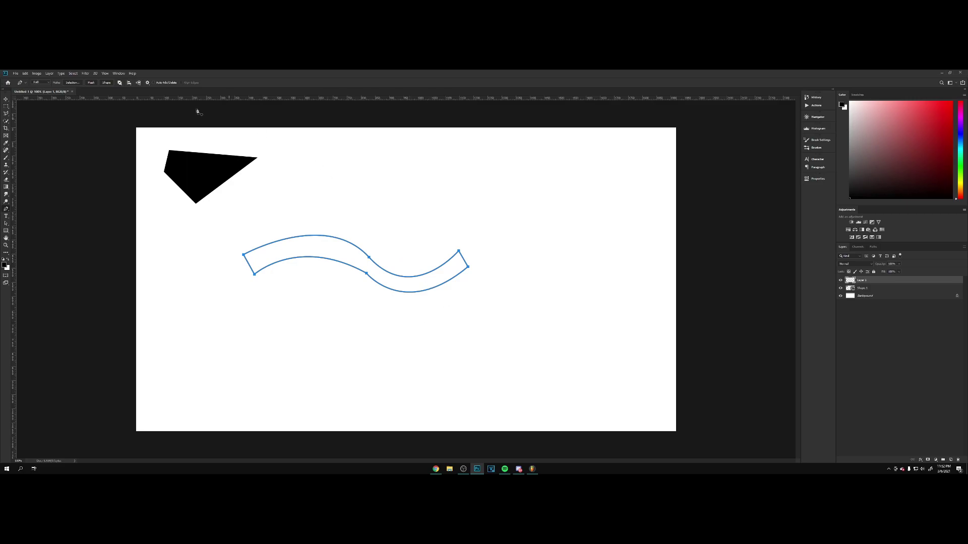
click(107, 82)
Move the wavy band slightly right and down, and change its fill color to light blue
click(5, 98)
drag(464, 257, 504, 270)
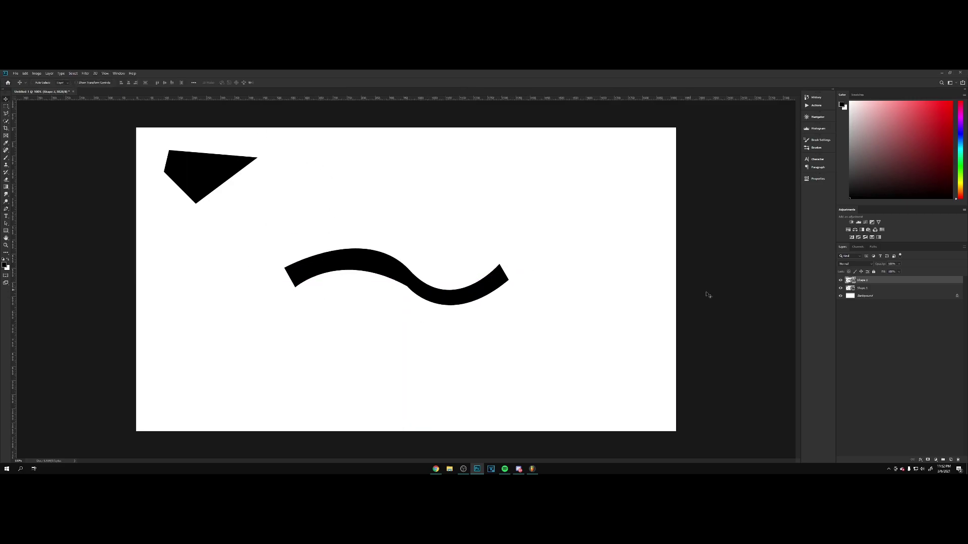
double_click(846, 281)
click(724, 259)
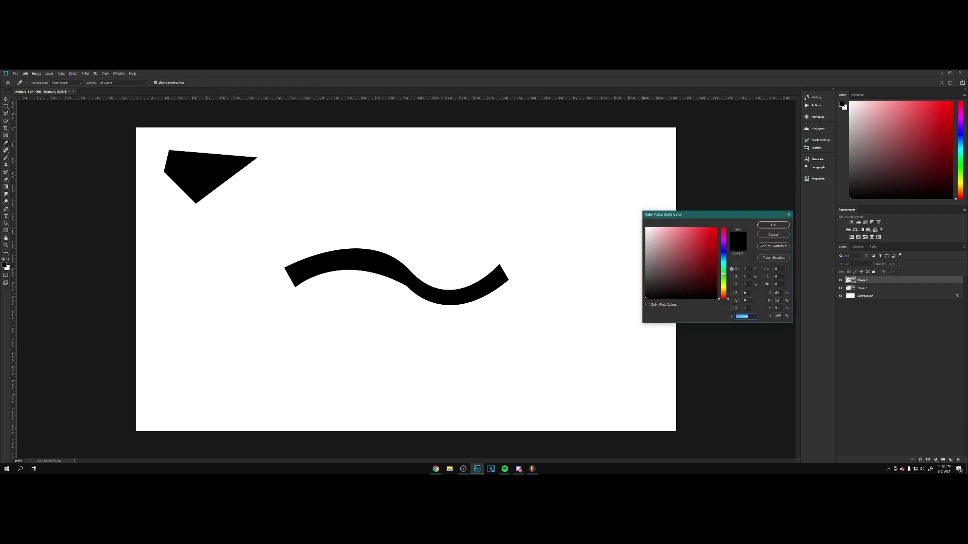
click(702, 228)
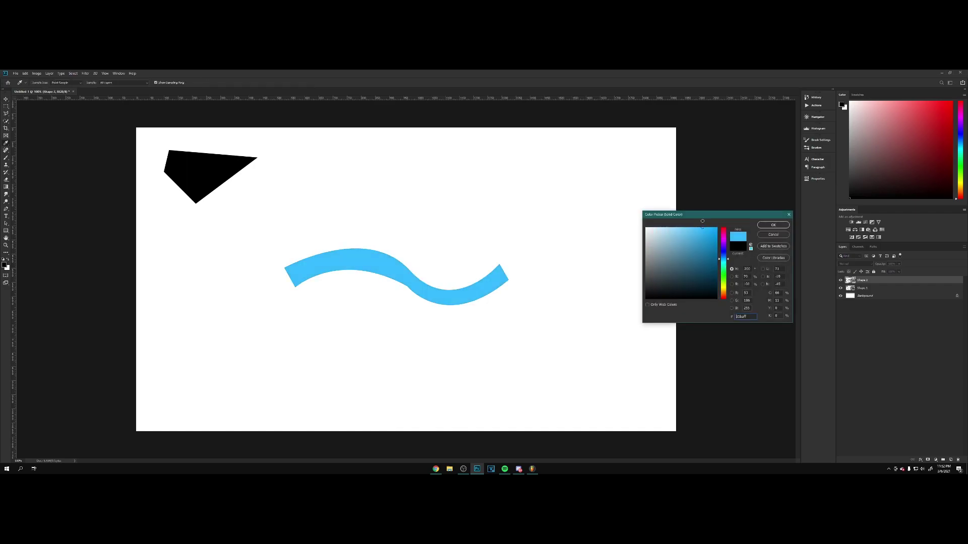
click(781, 227)
Move the blue wavy band up and scale it down so it sits beside the black shape
drag(516, 281, 509, 201)
key(ctrl+t)
drag(504, 166, 412, 160)
key(Return)
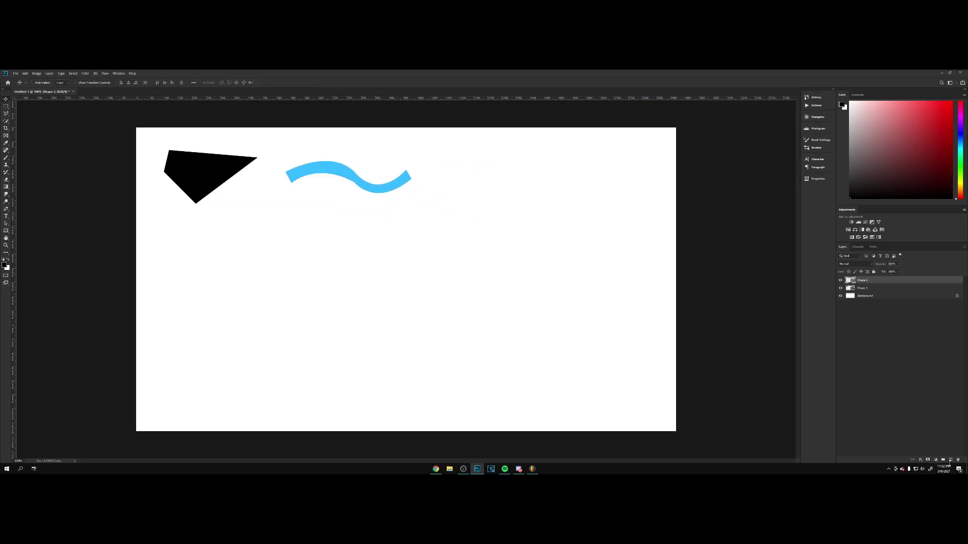
Set the Pen tool to Shape mode on a new empty layer
key(p)
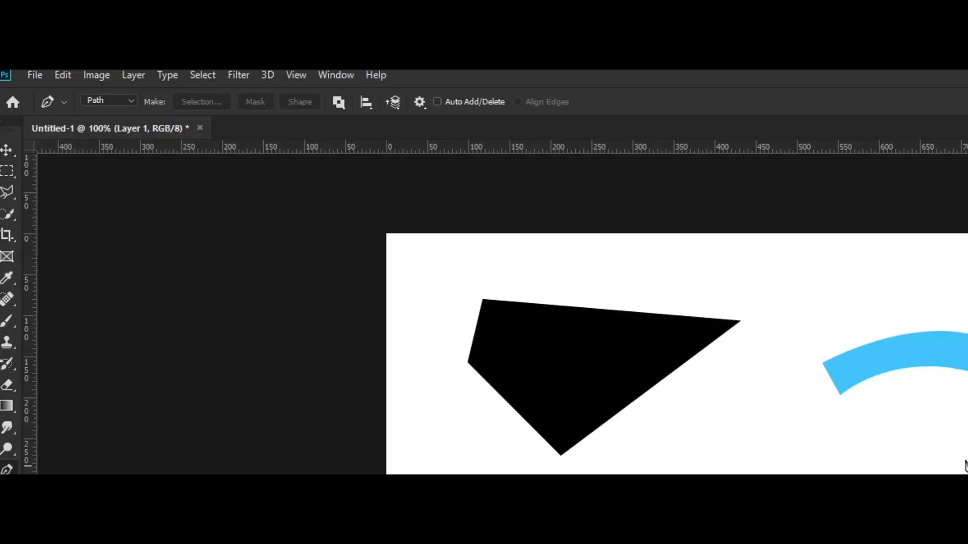
click(110, 103)
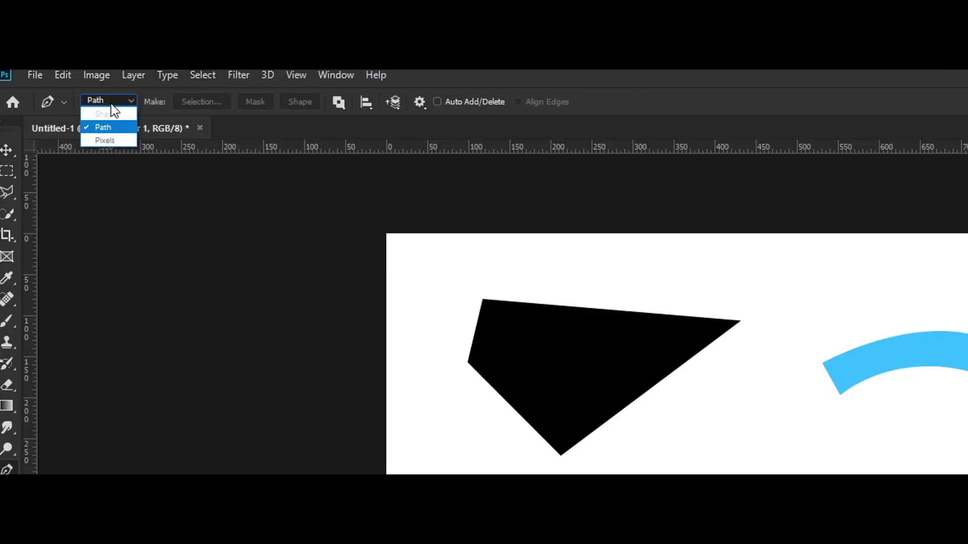
click(106, 115)
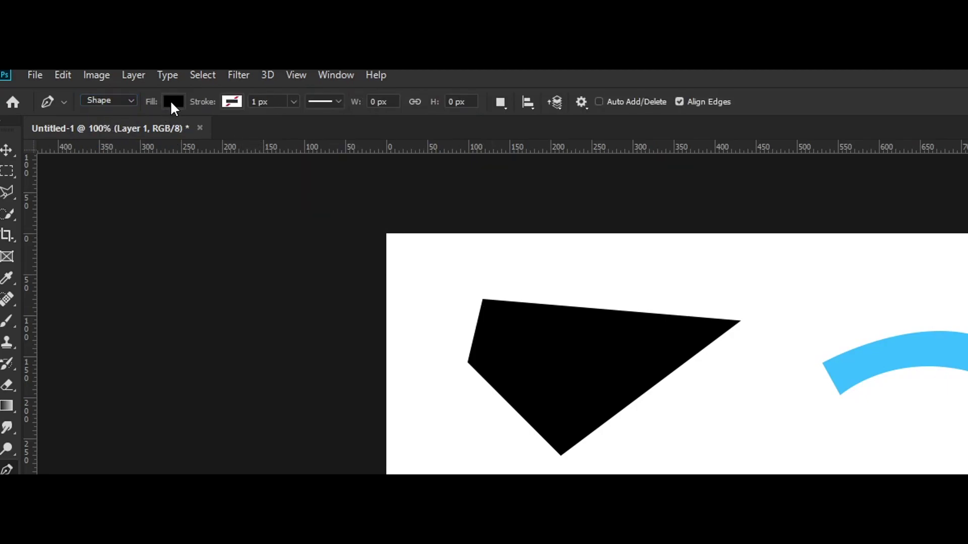
Look through the pattern and solid color fill options for new Pen tool shapes
click(172, 101)
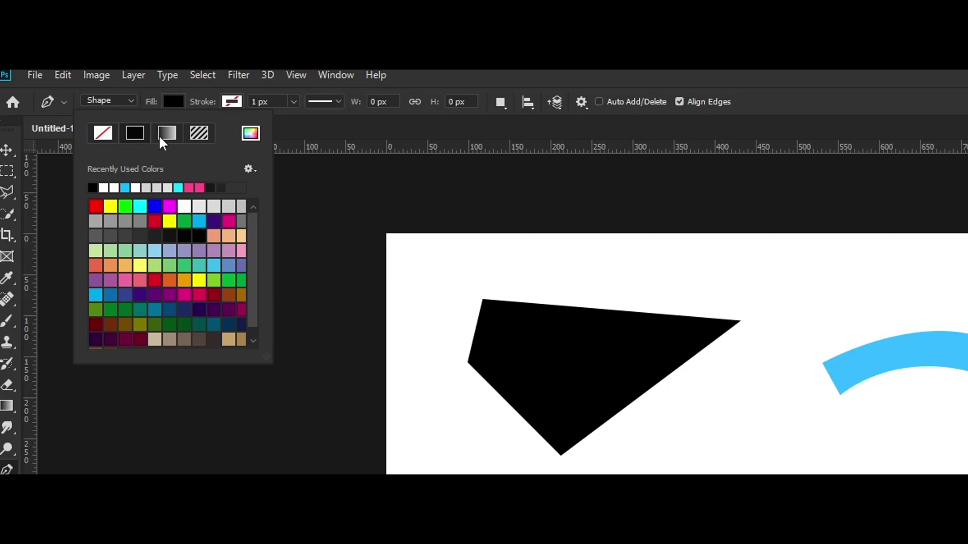
click(199, 134)
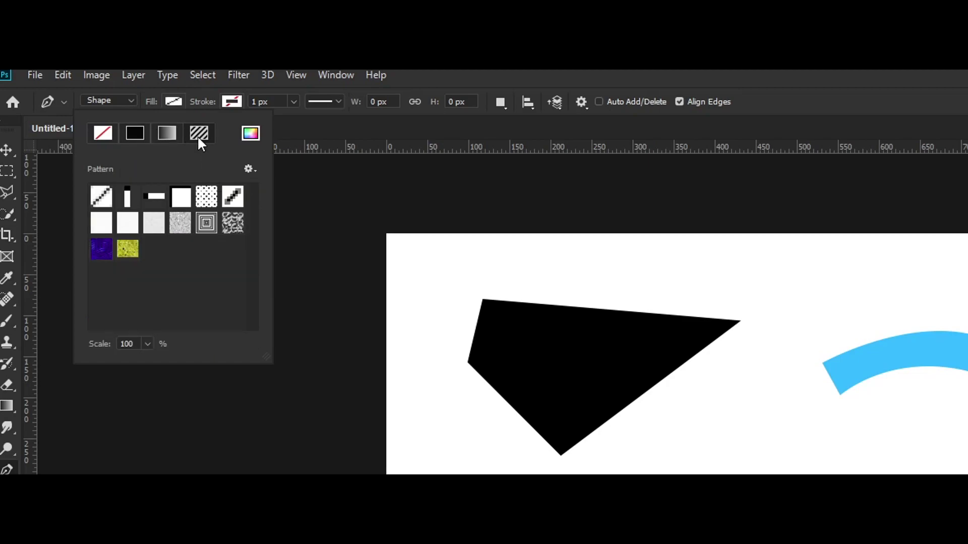
click(134, 133)
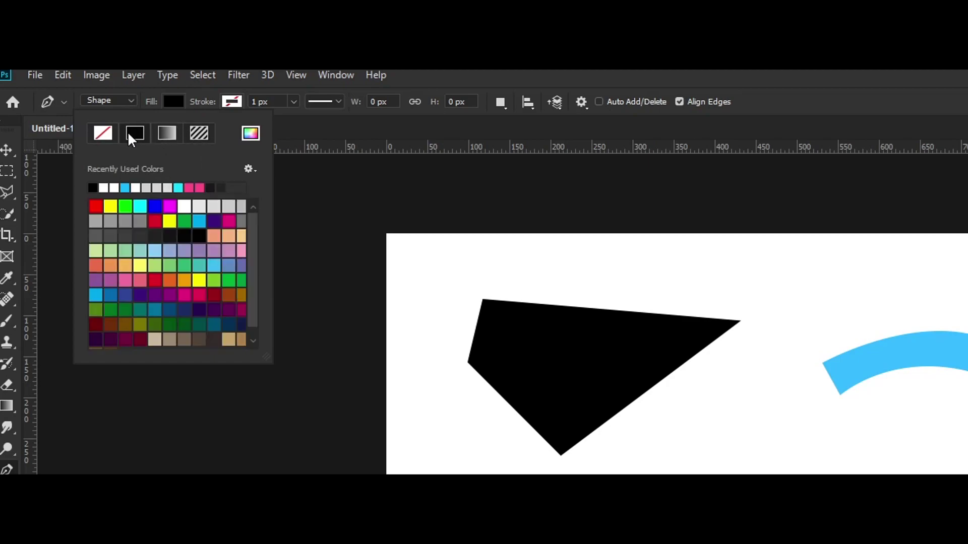
Look through the stroke color, stroke width and line style options for new Pen tool shapes
click(231, 103)
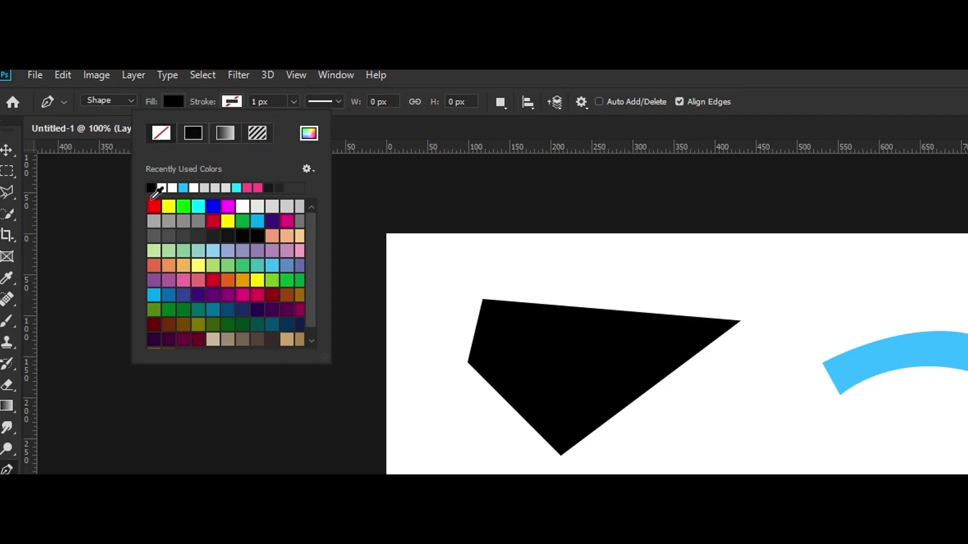
key(Escape)
click(279, 103)
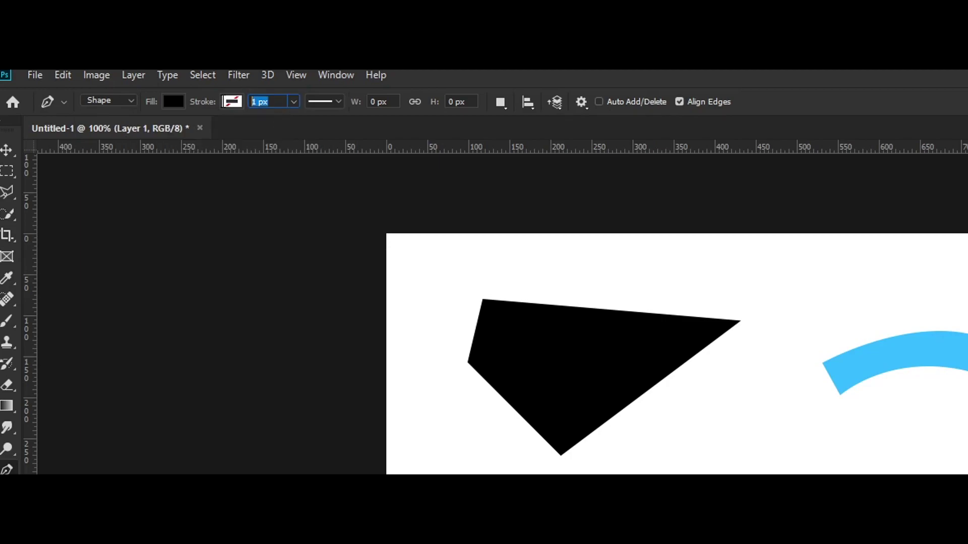
click(337, 102)
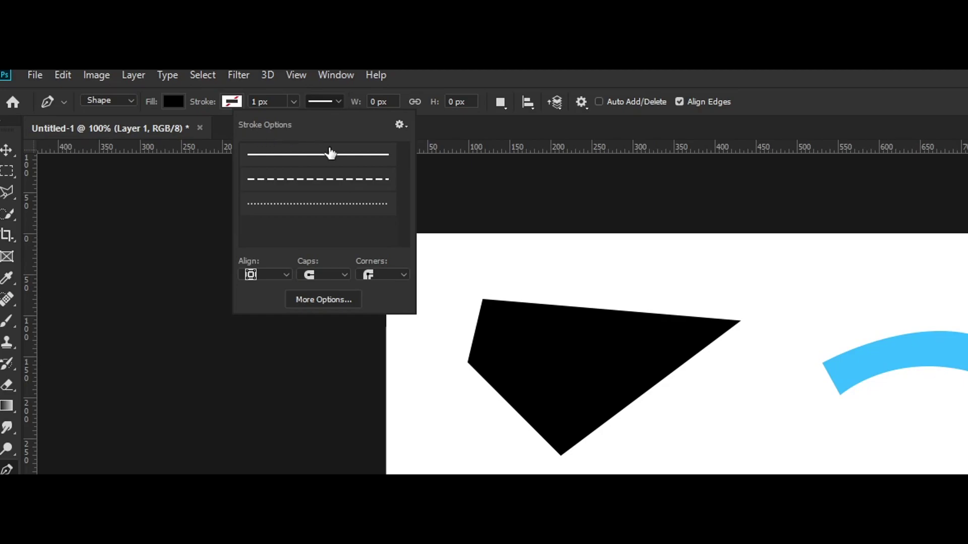
click(338, 104)
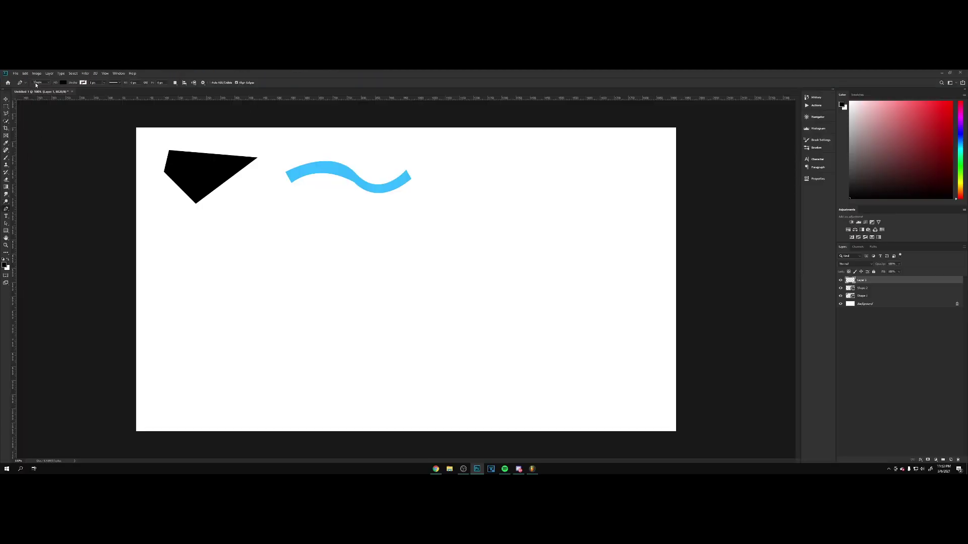
Draw a closed, black-filled triangle in the middle of the canvas with the Pen tool in Shape mode
click(402, 263)
click(294, 324)
click(554, 286)
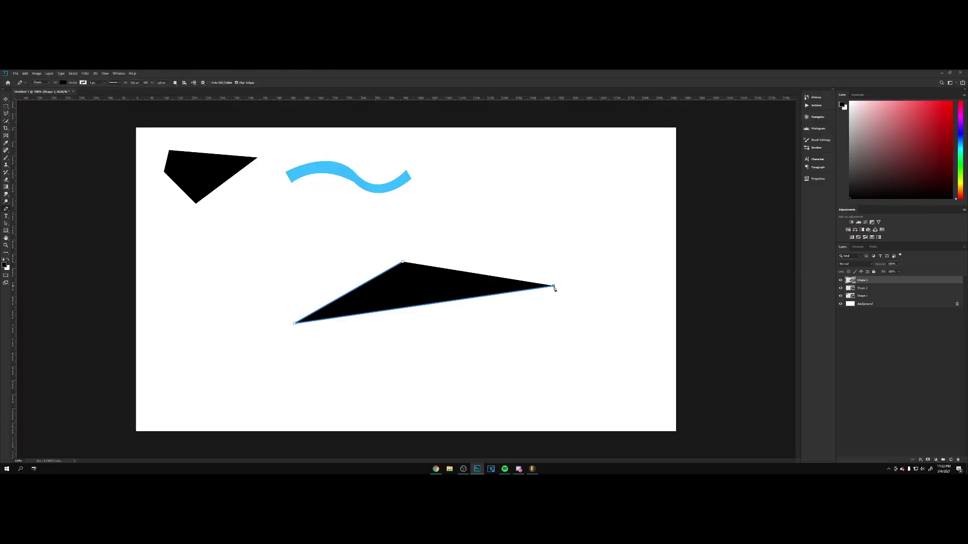
click(404, 263)
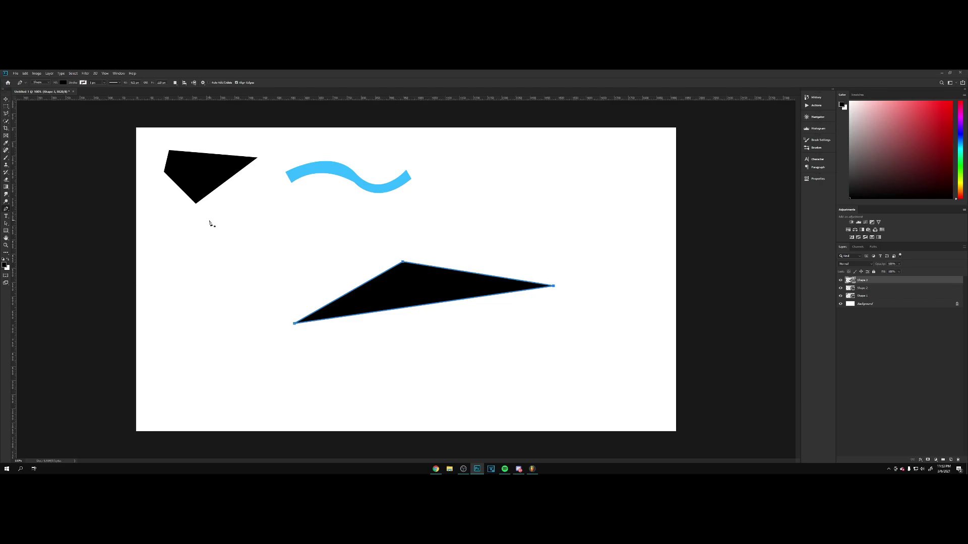
Undo the triangle shape so the layer is empty again
key(ctrl+z)
key(ctrl+z)
key(ctrl+z)
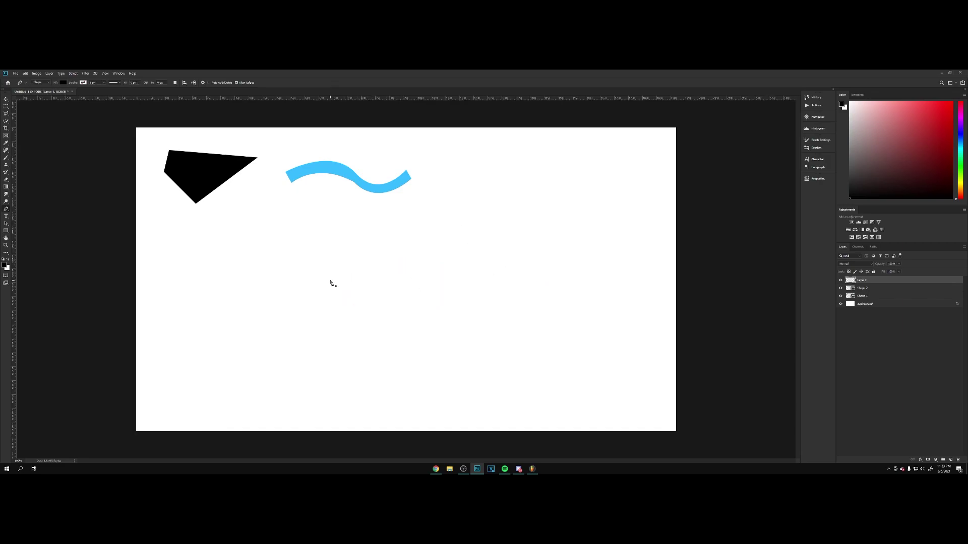
Draw the notched upper edge of a left half-shield, curving from its top center point down to its left side
click(410, 238)
drag(338, 253, 379, 263)
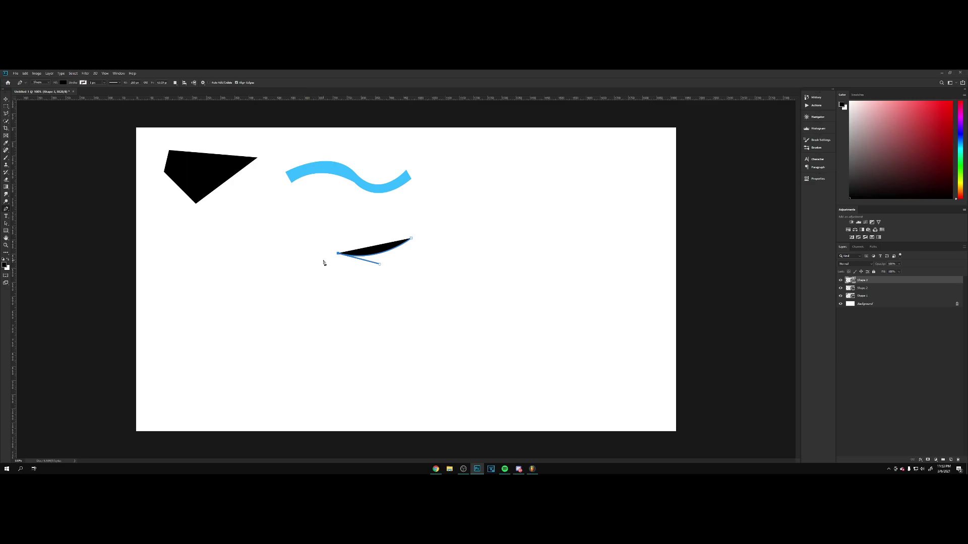
drag(321, 263, 310, 261)
click(315, 256)
drag(307, 264, 311, 267)
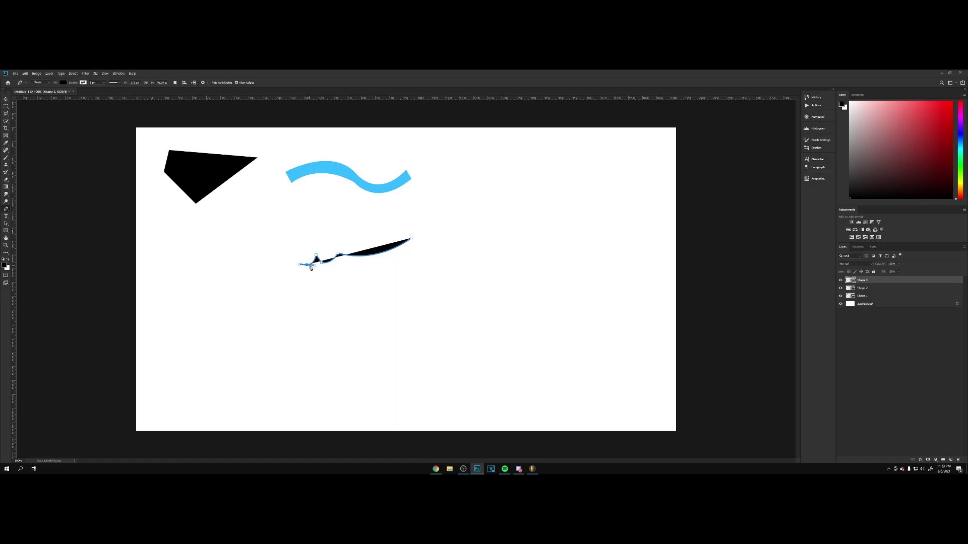
click(297, 296)
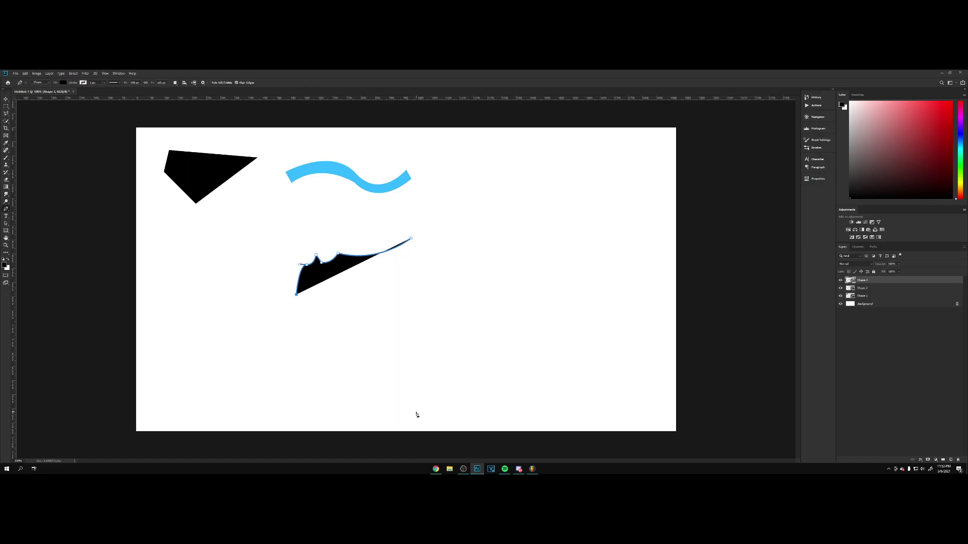
Close the half-shield with a curved lower edge and a straight side along a vertical guide, and move it slightly up
drag(15, 273, 412, 282)
drag(411, 416, 518, 432)
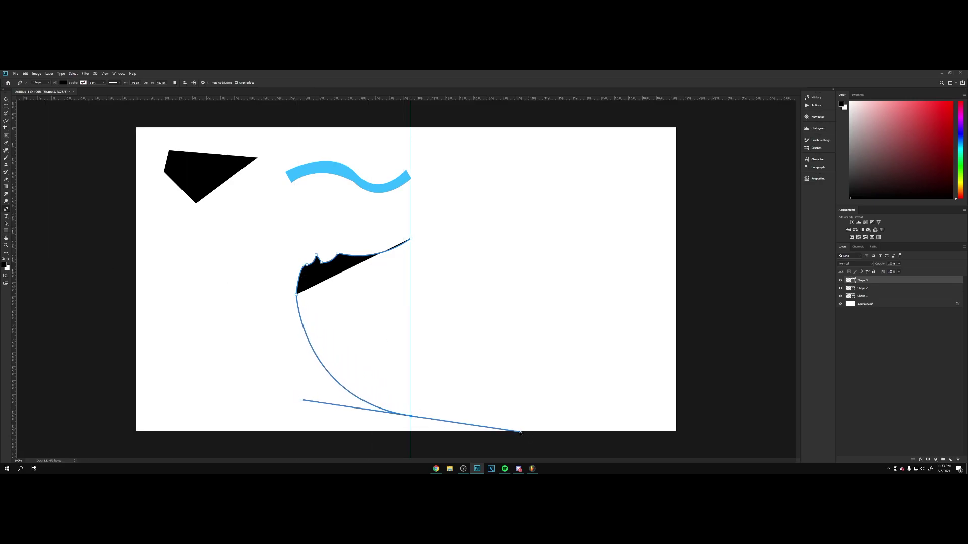
click(412, 417)
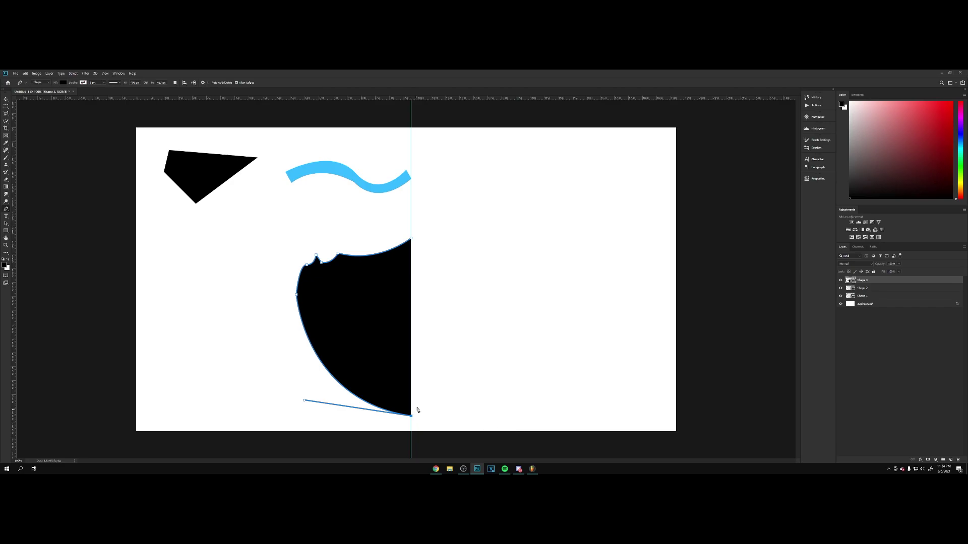
click(411, 238)
click(9, 98)
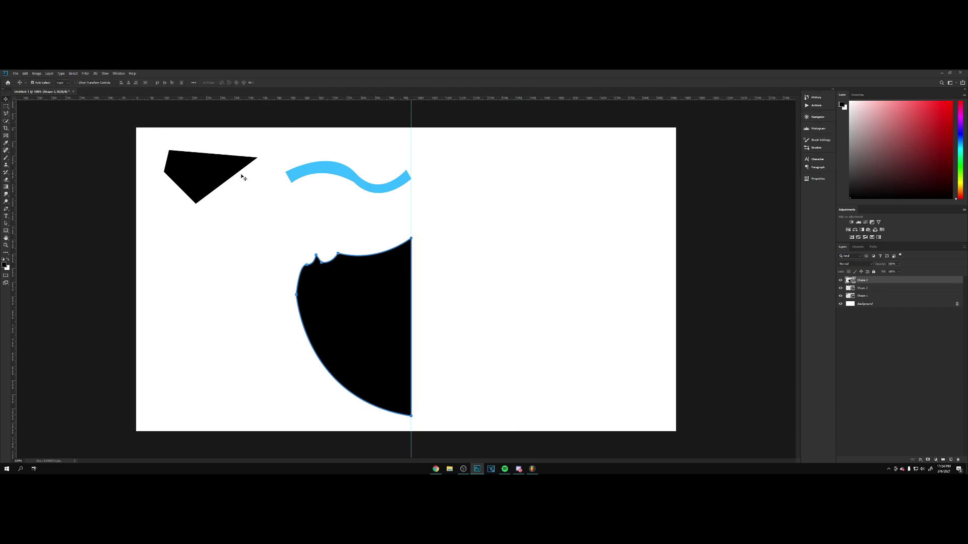
drag(417, 319, 410, 301)
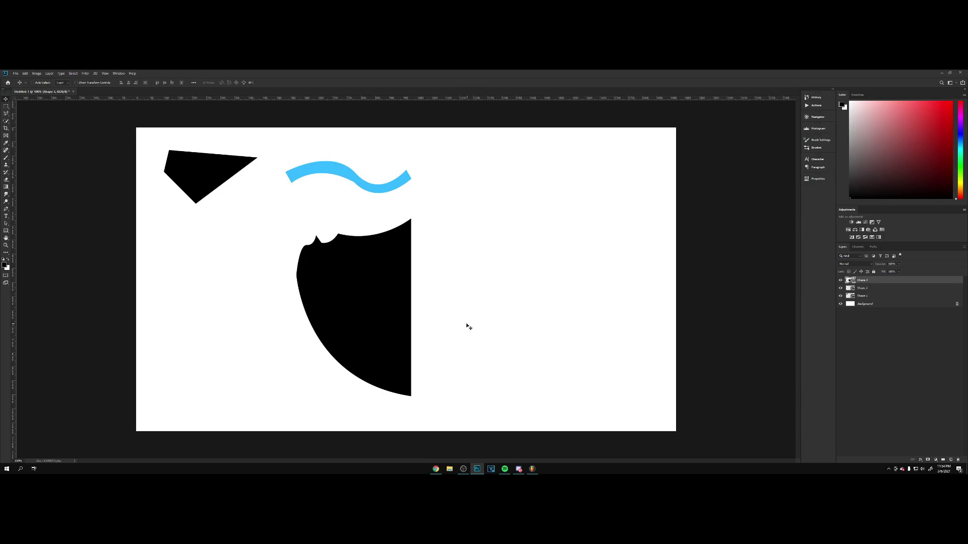
Duplicate the half-shield, flip the copy horizontally and move it against the original's straight side to form a full shield
key(ctrl+j)
key(ctrl+t)
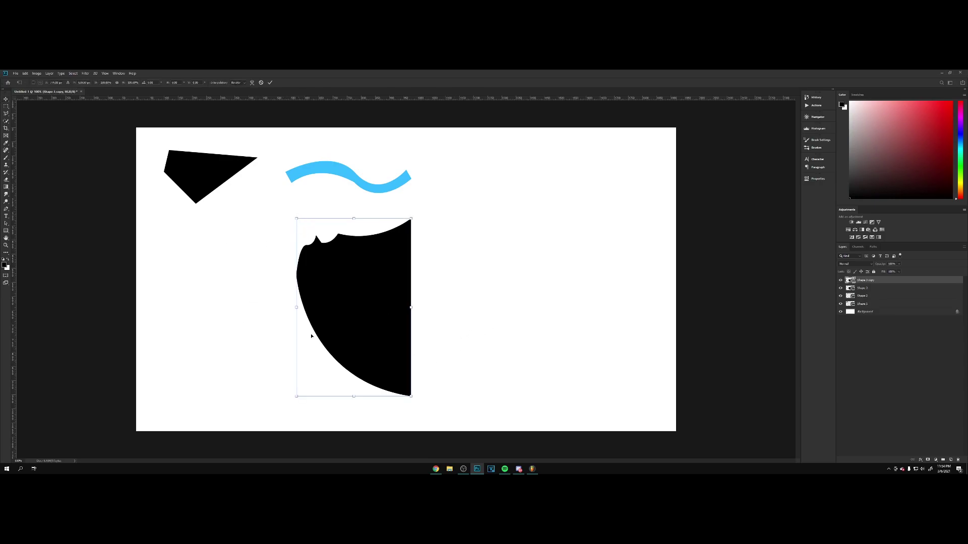
right_click(377, 276)
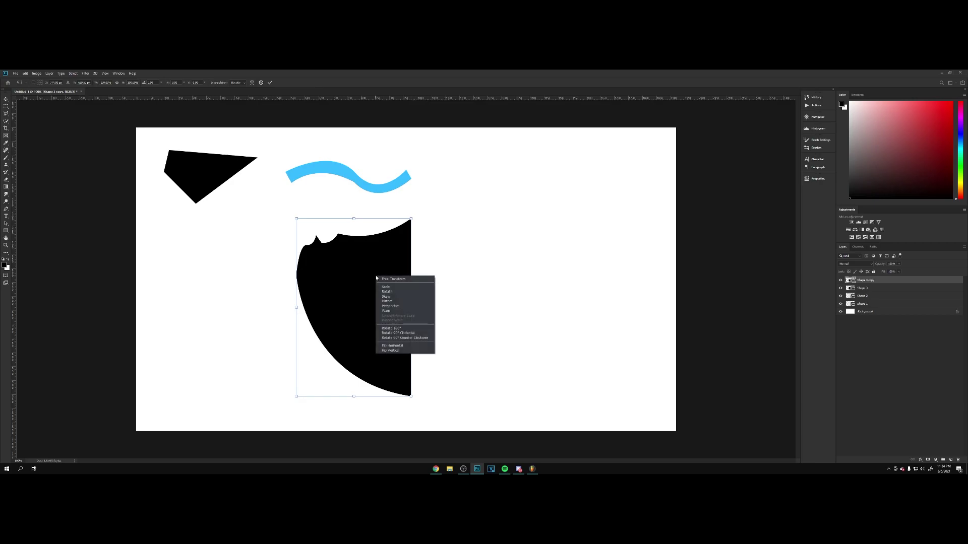
click(384, 347)
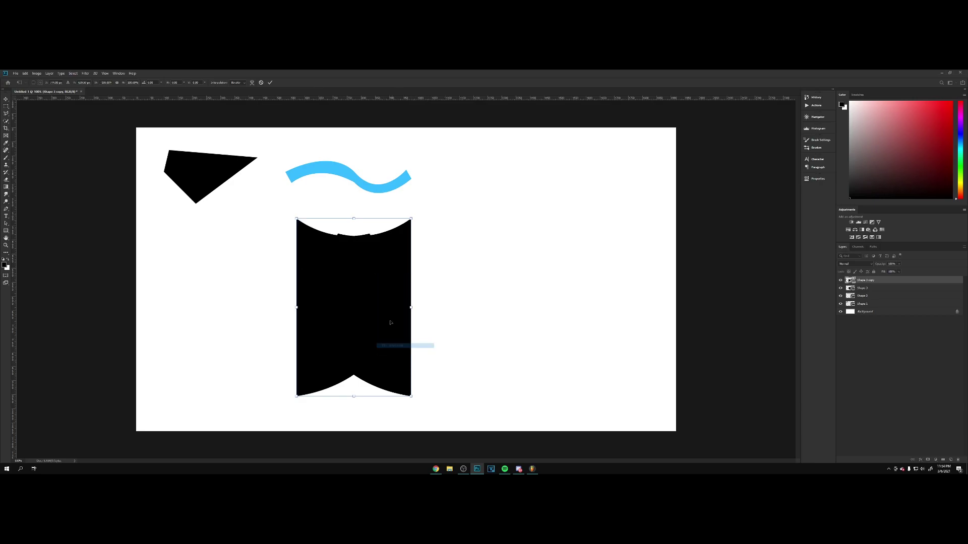
key(Return)
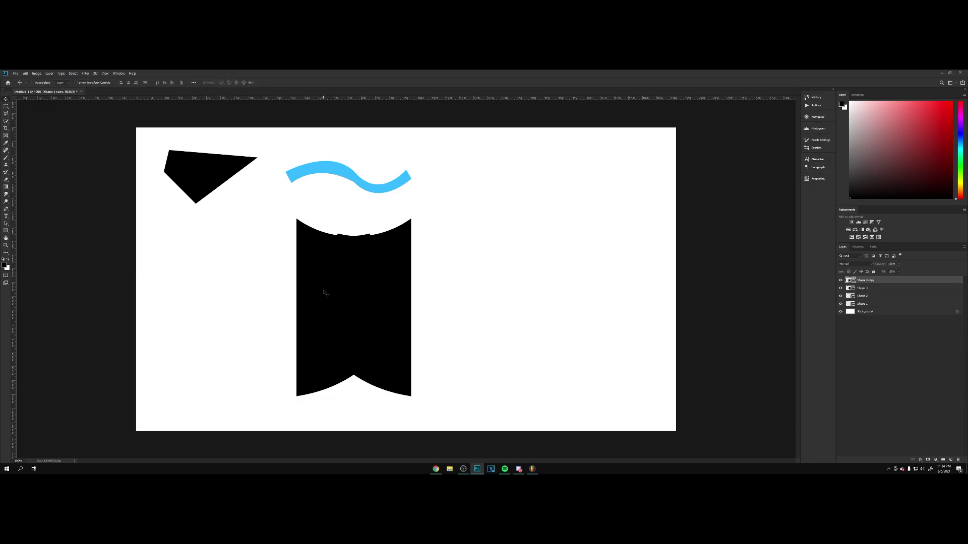
drag(326, 302, 444, 317)
Narrow both shield halves together horizontally and merge them into one shape
key(ctrl+t)
mouse_move(524, 306)
mouse_down()
mouse_move(462, 302)
mouse_move(511, 298)
mouse_up()
key(Return)
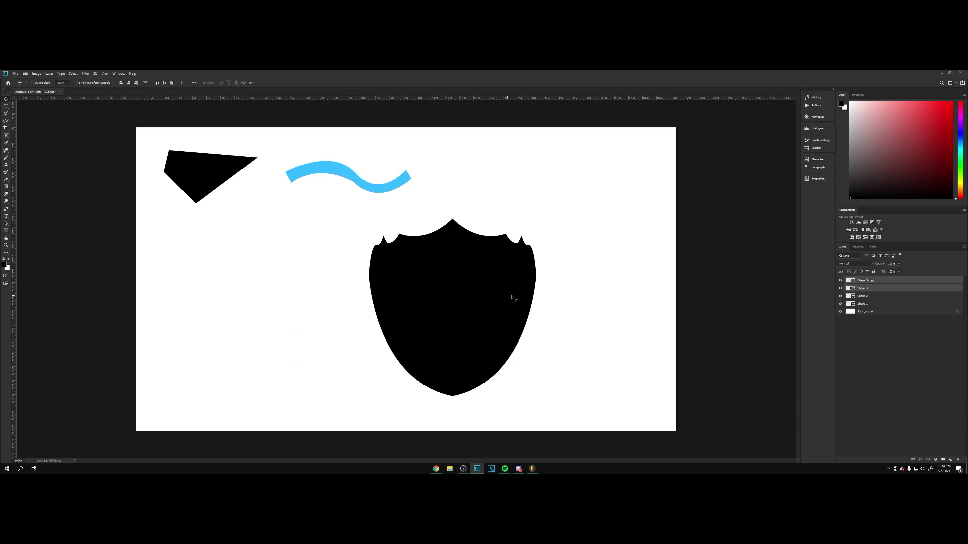
right_click(879, 282)
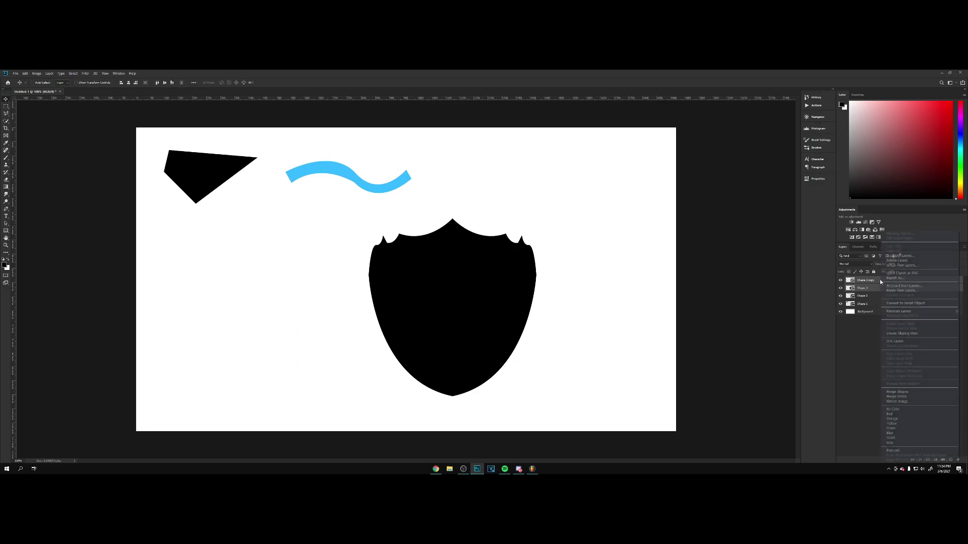
click(899, 392)
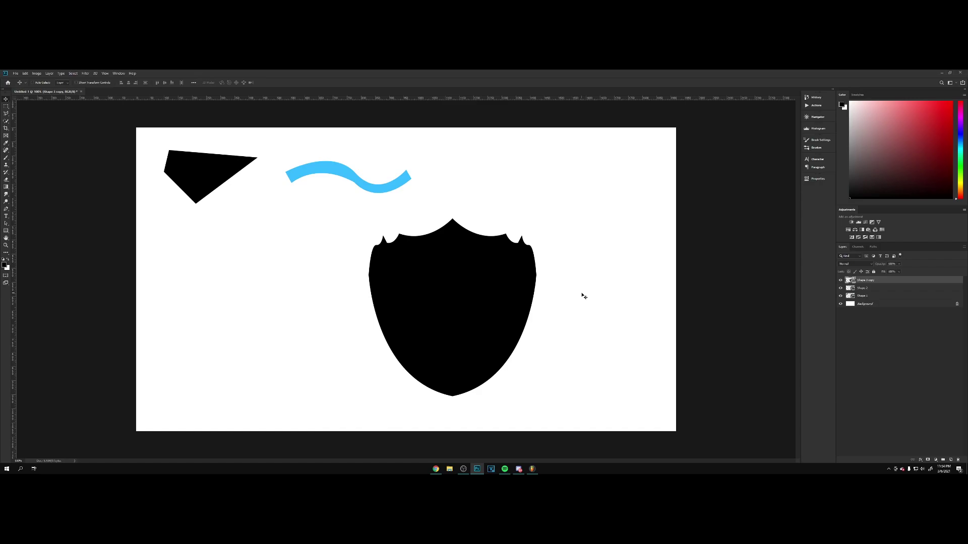
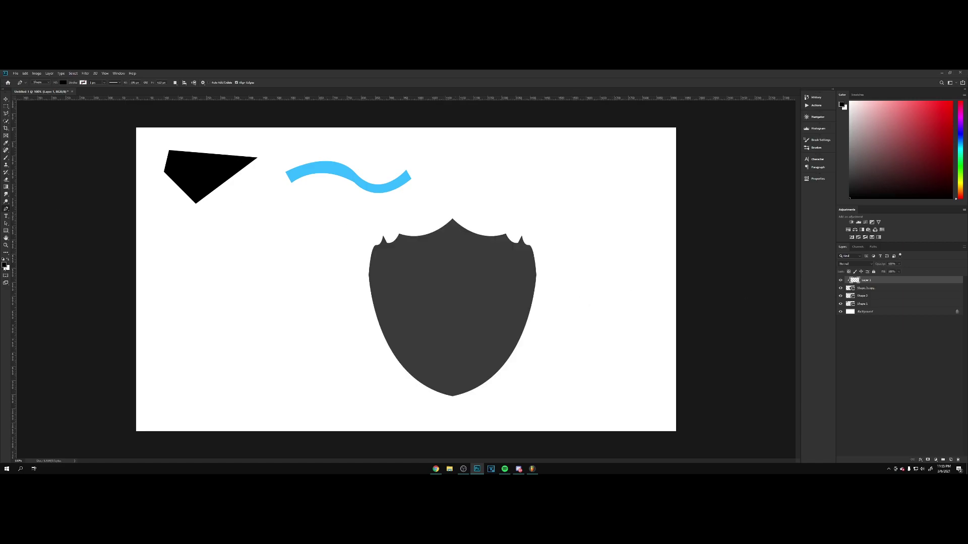
Draw a black shadow shape along the shield's left edge down to its bottom tip, on the layer clipped to the shield
click(378, 245)
drag(452, 392, 547, 424)
alt+click(453, 394)
click(455, 414)
click(399, 400)
click(340, 317)
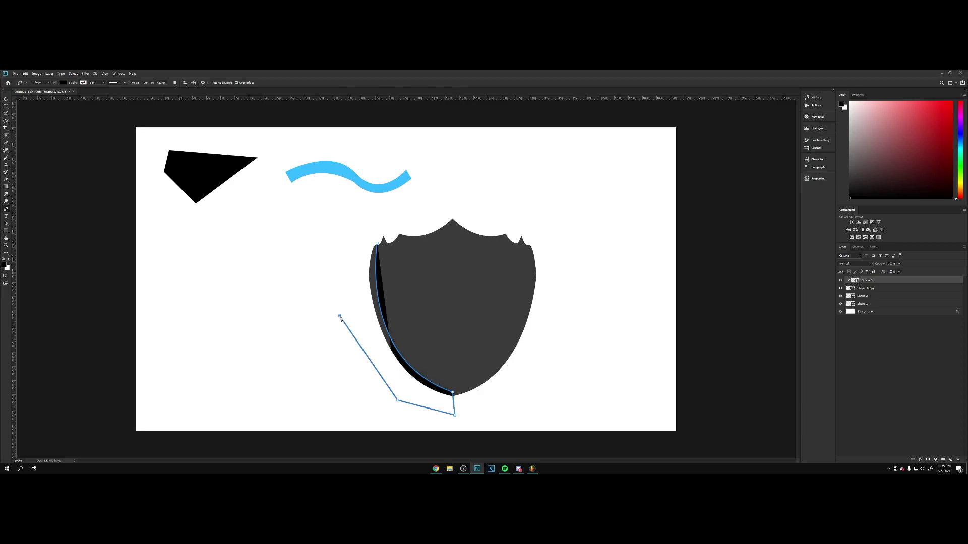
click(358, 255)
click(375, 229)
click(377, 244)
key(v)
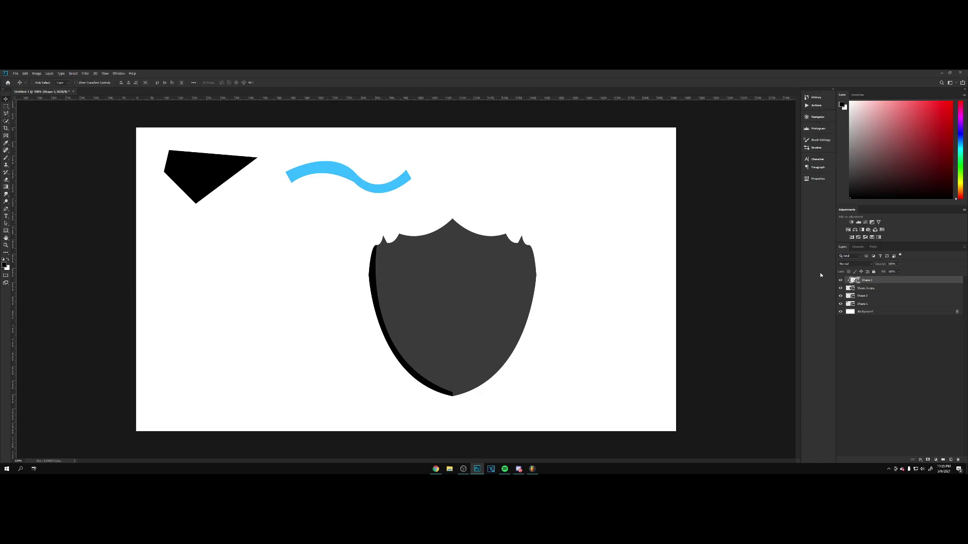
Lower the shadow shape's opacity and add a new empty layer above it as a clipping mask
drag(878, 264, 857, 266)
key(ctrl+shift+alt+n)
right_click(888, 283)
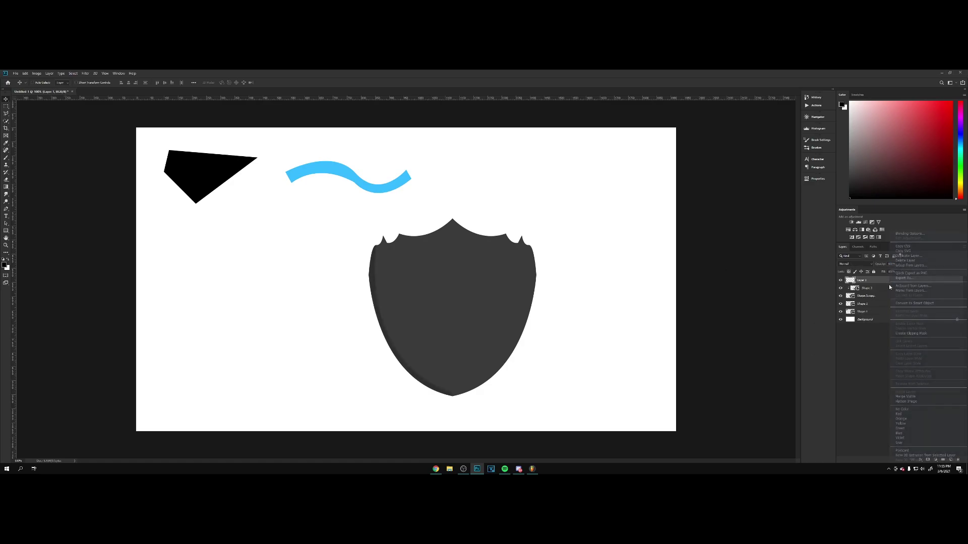
click(919, 334)
Draw a white highlight shape with the Pen tool along the shield's upper edge, from the left notch past the center peak to the right notch
click(7, 210)
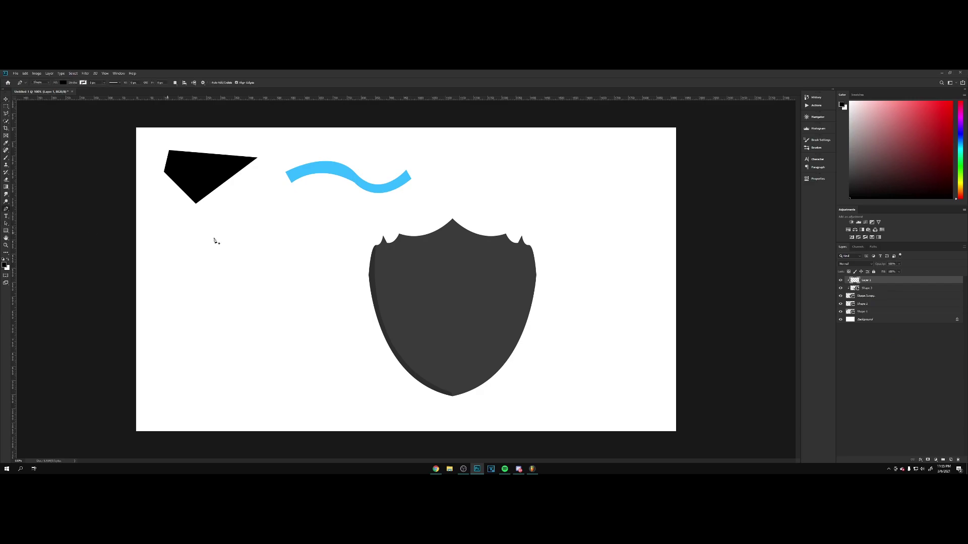
key(x)
click(399, 233)
drag(453, 226, 479, 203)
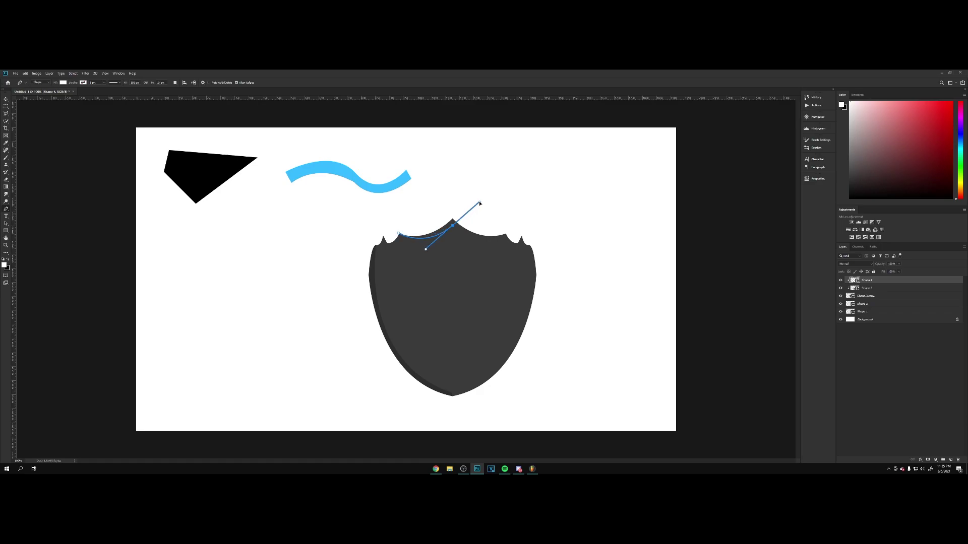
alt+click(453, 226)
drag(503, 238, 529, 241)
alt+click(503, 238)
alt+click(523, 248)
click(399, 234)
key(v)
Hide the Background layer, and set the white highlight to Overlay blending with reduced opacity
click(841, 319)
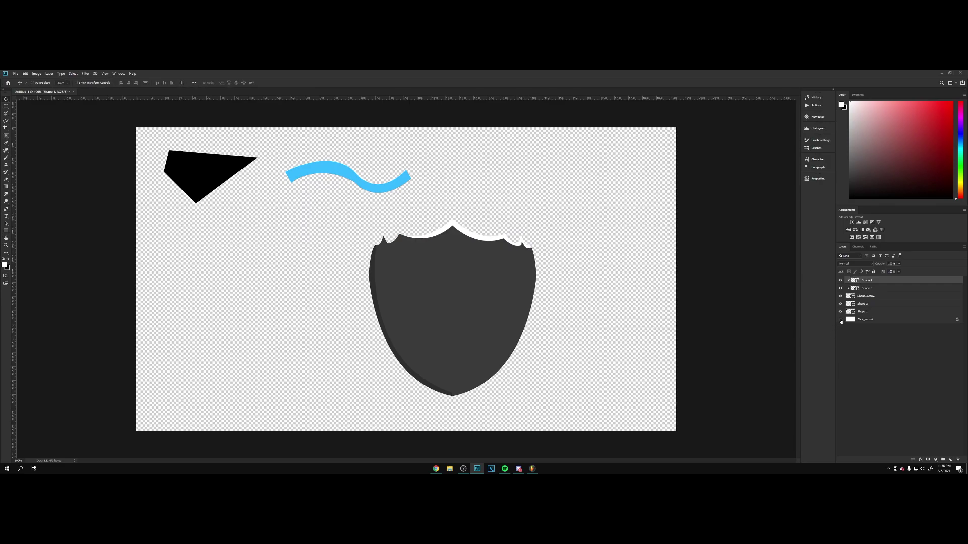
click(855, 264)
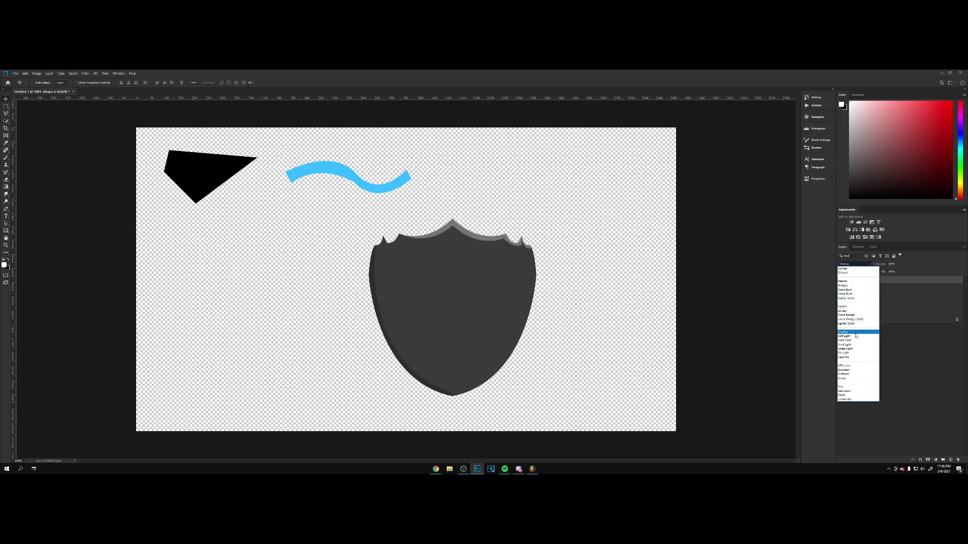
click(857, 333)
drag(879, 266, 862, 266)
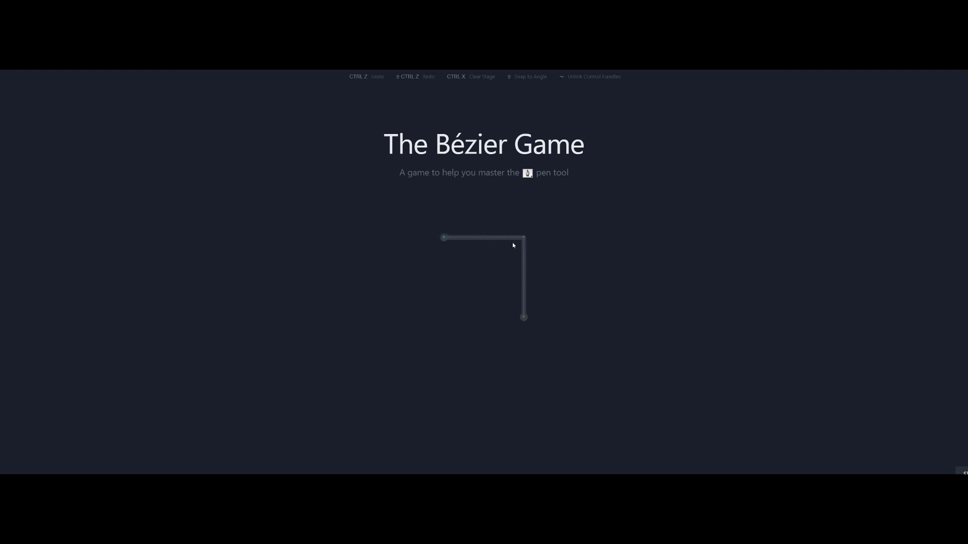
In The Bézier Game, trace the right-angled path through its three corner points
click(444, 238)
click(524, 238)
click(525, 318)
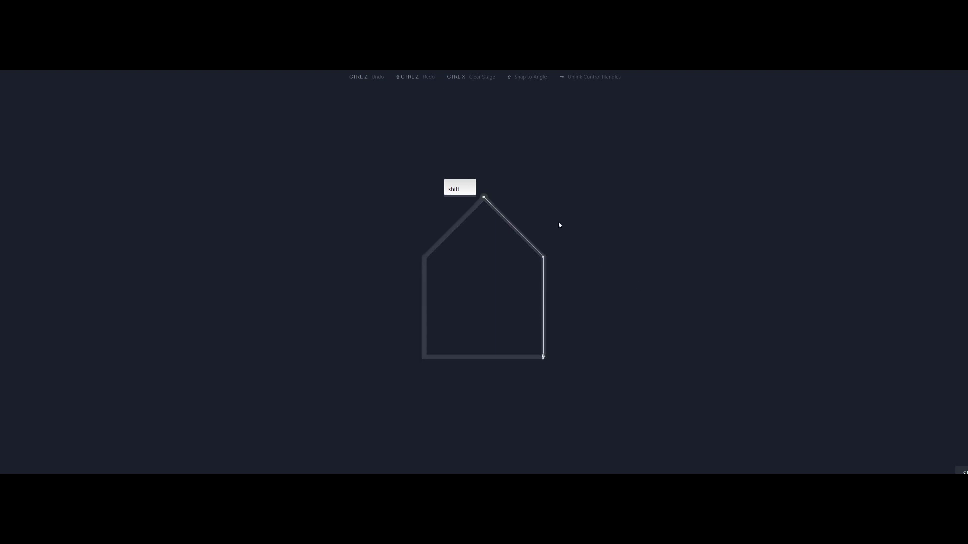
Trace the house-shaped path from its roof peak clockwise through all corner points
click(484, 198)
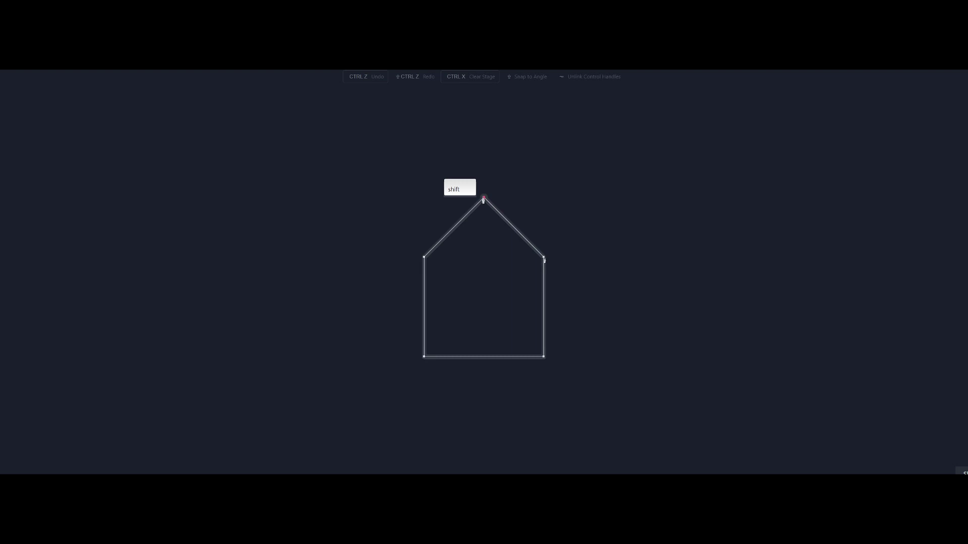
click(543, 257)
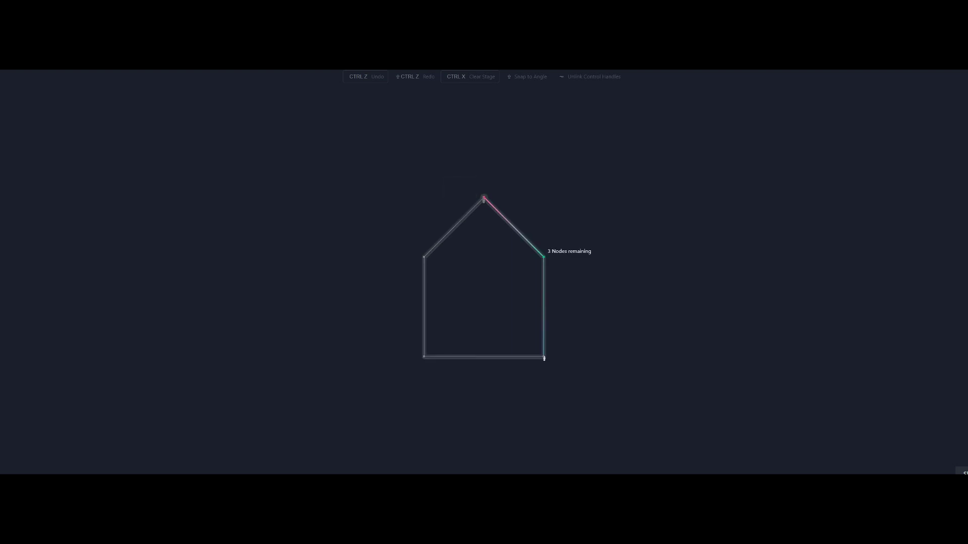
click(543, 357)
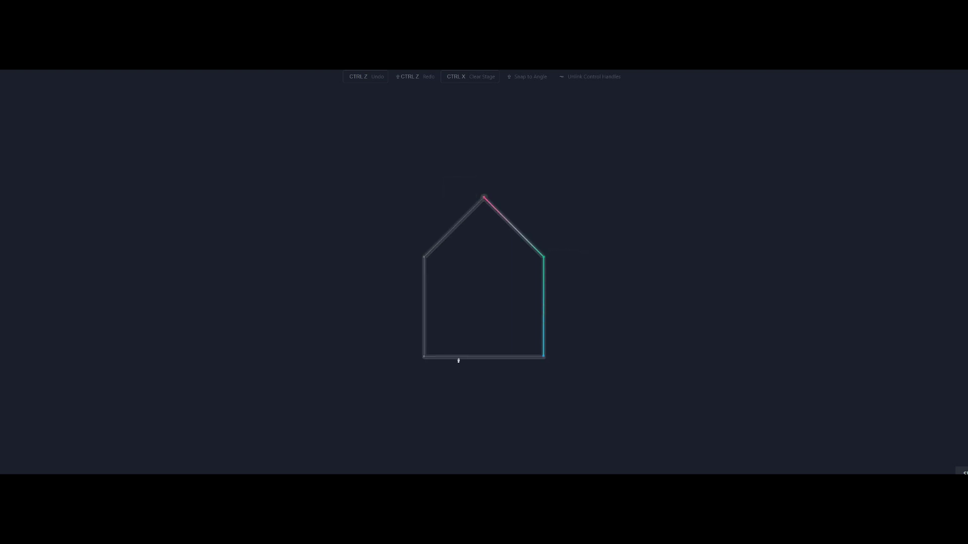
click(424, 358)
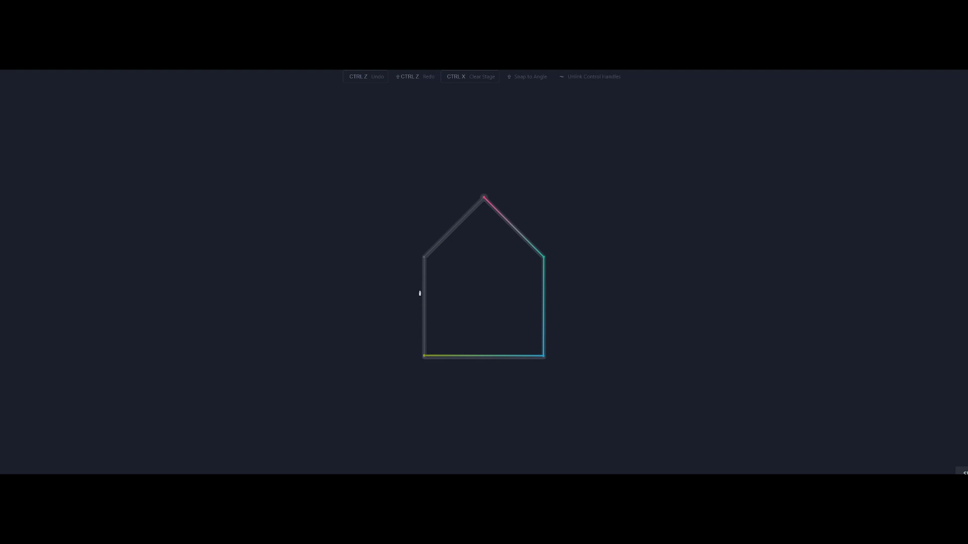
click(425, 258)
Trace the circle path by placing smooth nodes with curve handles around it and closing it at the starting node
drag(440, 277, 508, 233)
drag(527, 277, 527, 301)
drag(484, 323, 460, 320)
click(439, 280)
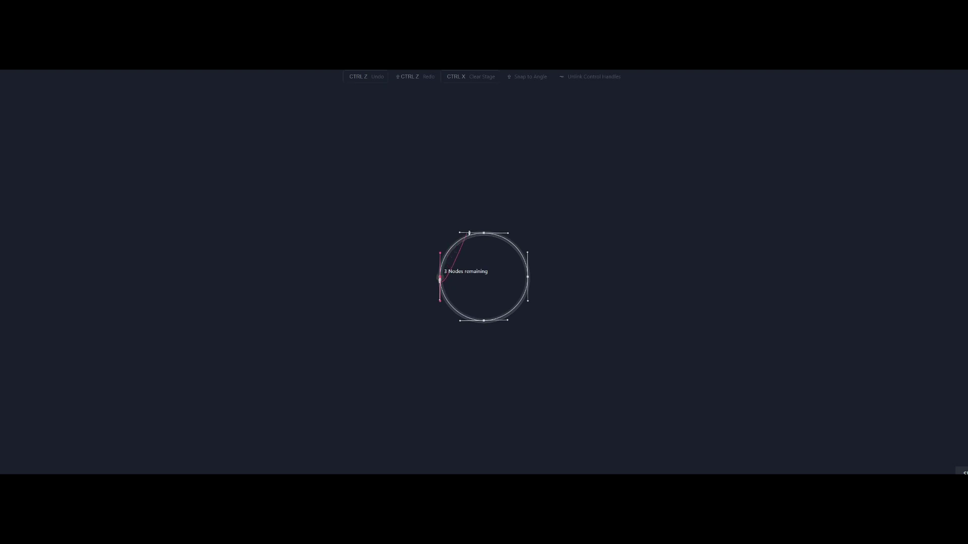
Retrace the circle with longer horizontal curve handles on its top and bottom nodes
drag(483, 233, 533, 233)
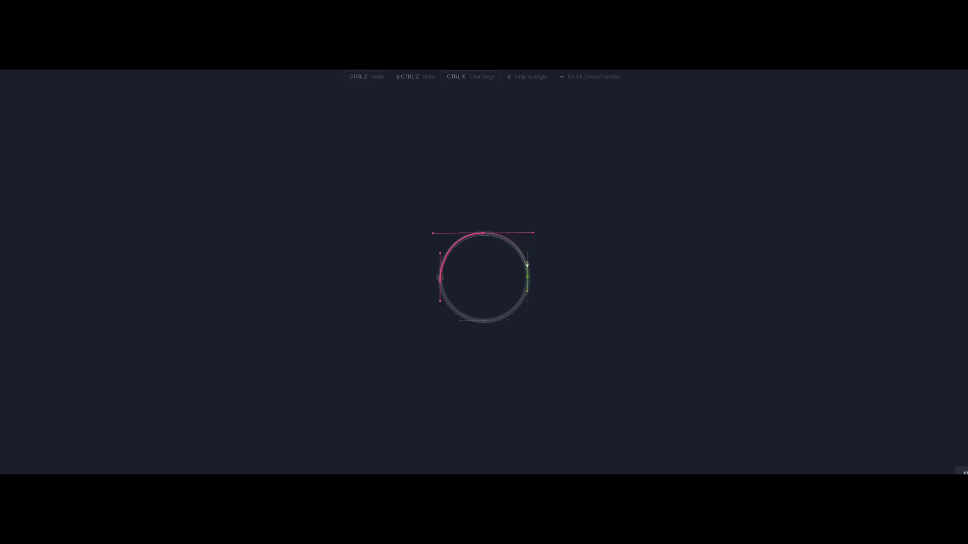
click(527, 260)
drag(484, 322, 433, 321)
click(441, 279)
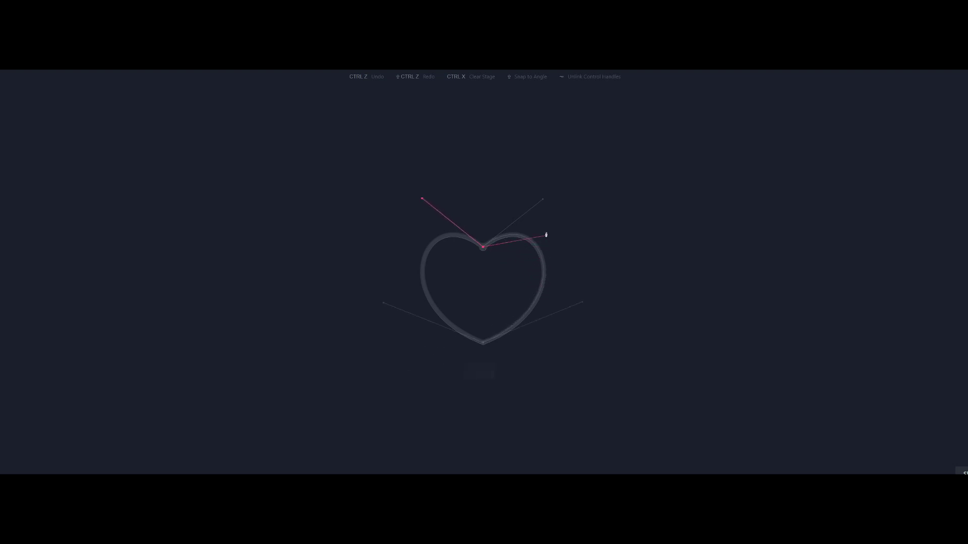
Trace the heart path using an angled handle at its top notch and a curve handle at its bottom point
drag(543, 204, 542, 200)
drag(482, 341, 385, 306)
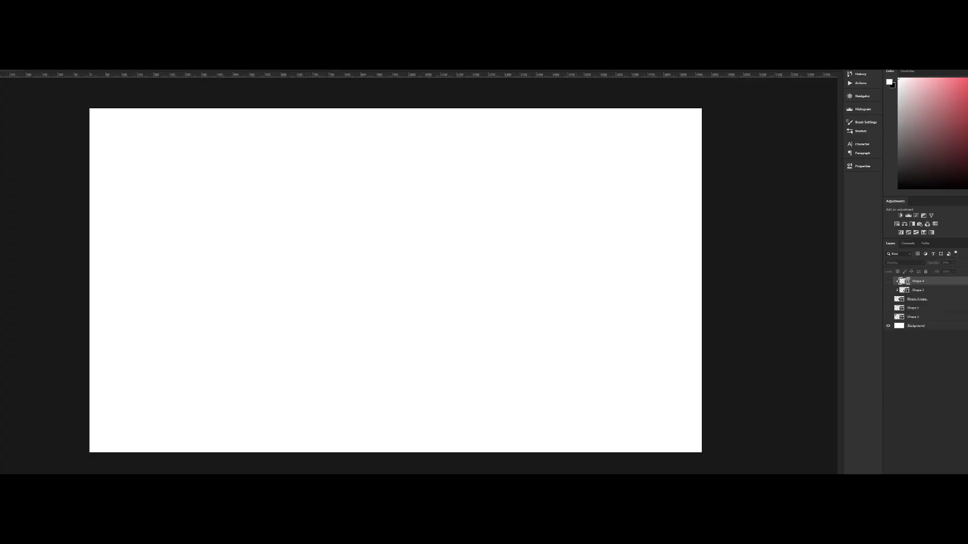
In Photoshop, reset the colors to default, add the text "TEXT" to the canvas and scale it up large
key(d)
click(312, 300)
text(TEXT)
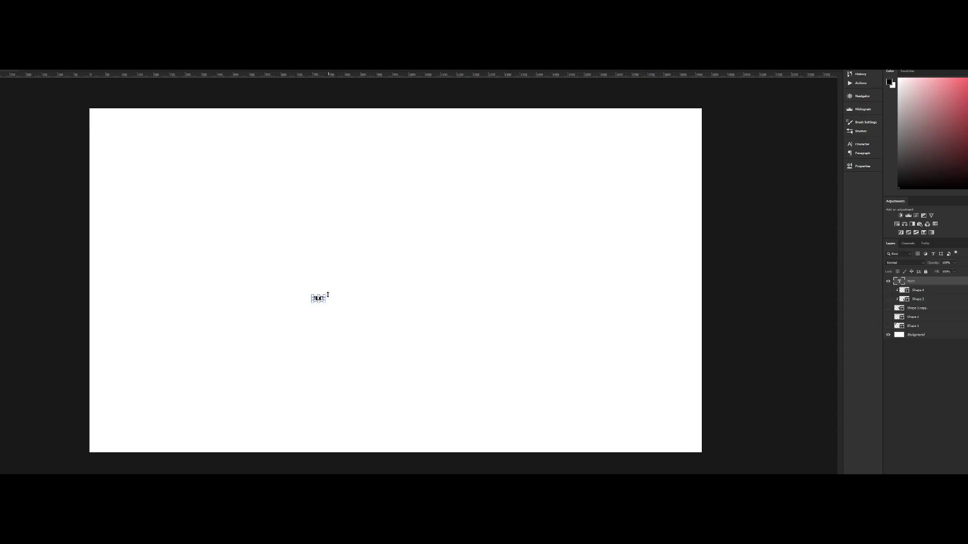
drag(325, 292, 533, 243)
Select all of the text and change its color to bright cyan
key(ctrl+a)
click(190, 57)
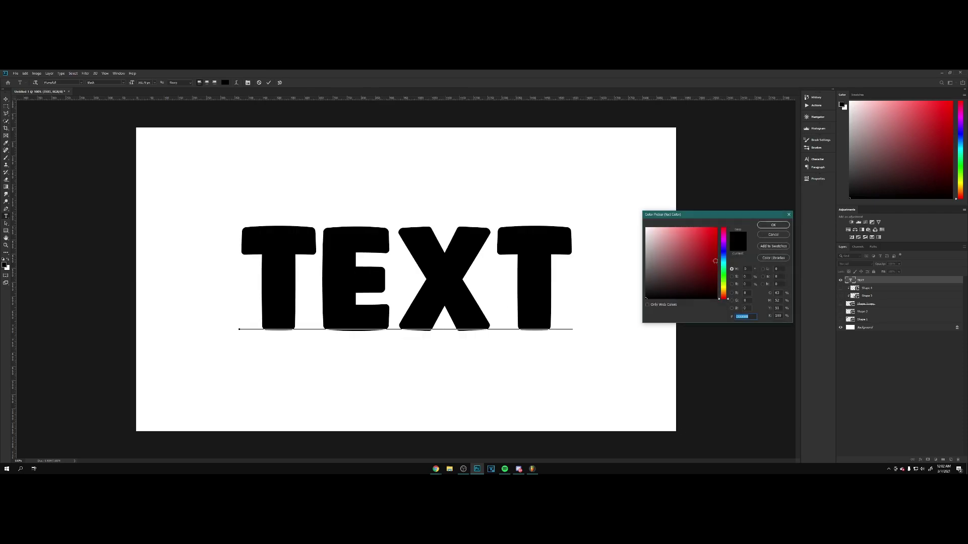
text(1eecff)
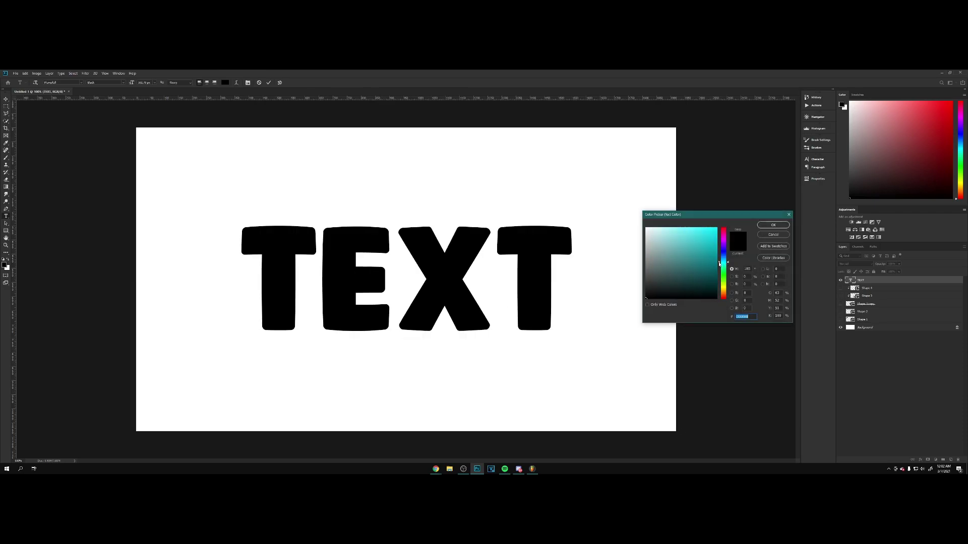
click(774, 225)
click(653, 273)
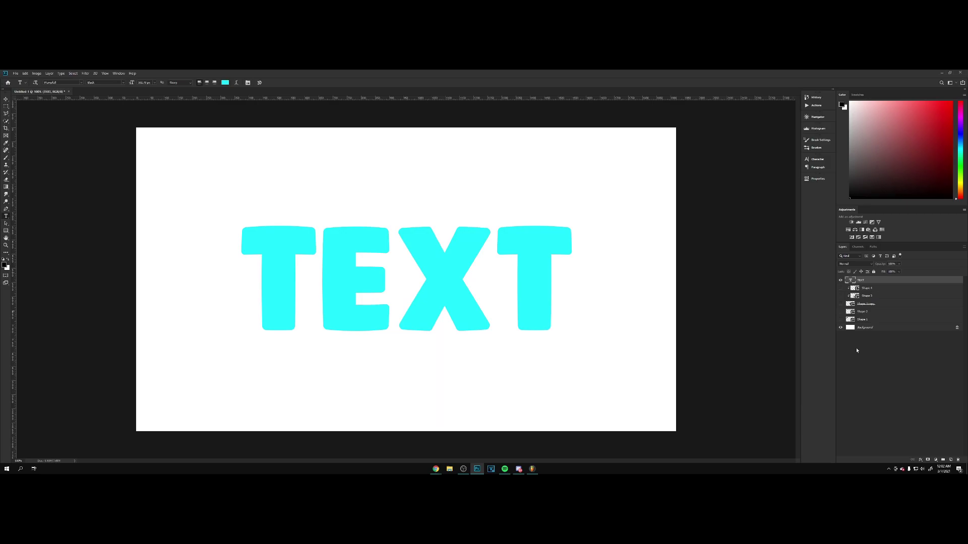
Add a new layer above the text and make it a clipping mask on the text
click(951, 460)
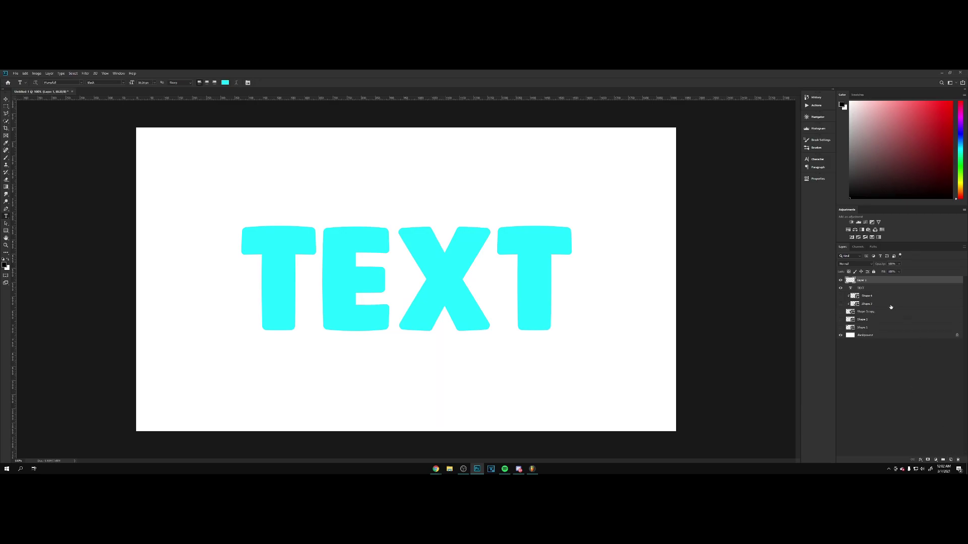
right_click(887, 281)
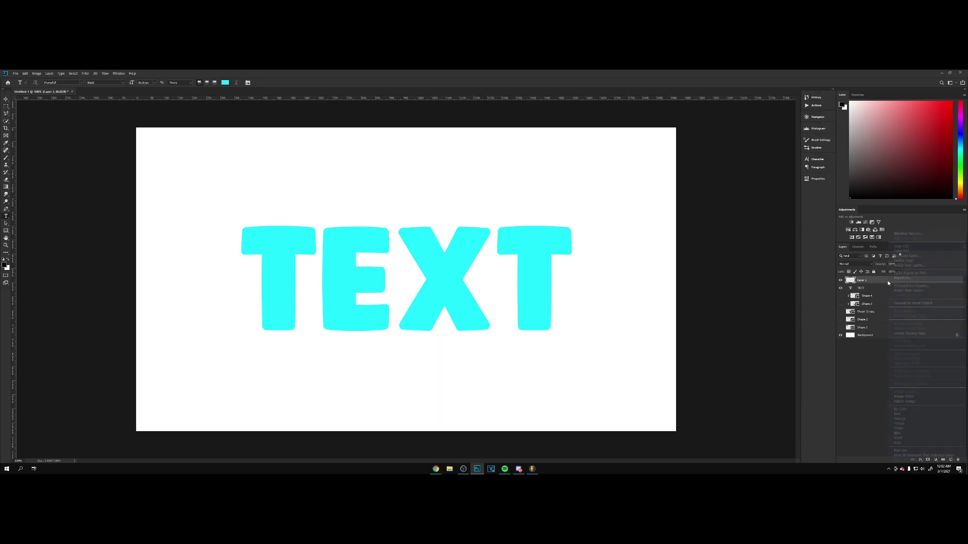
click(937, 337)
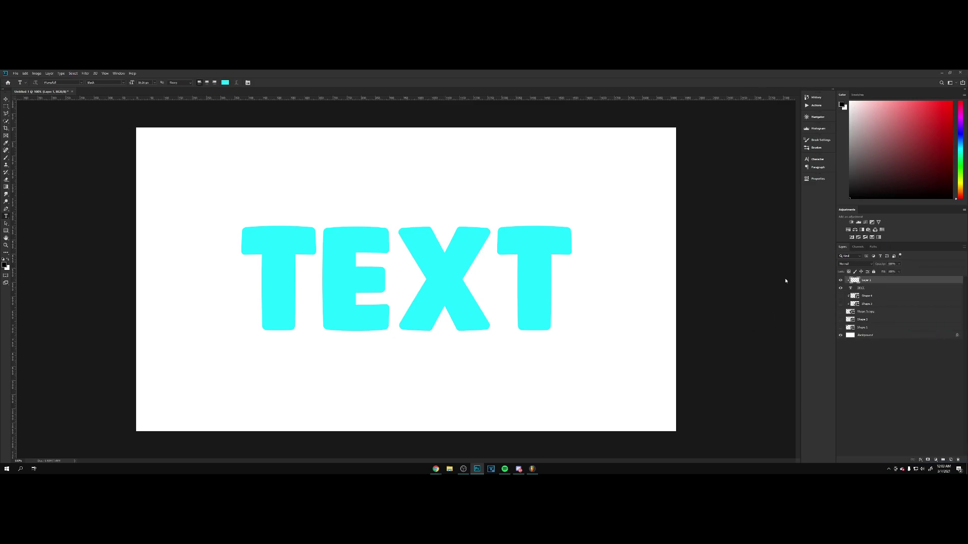
Choose the Pen tool and set its shape fill to black
click(6, 209)
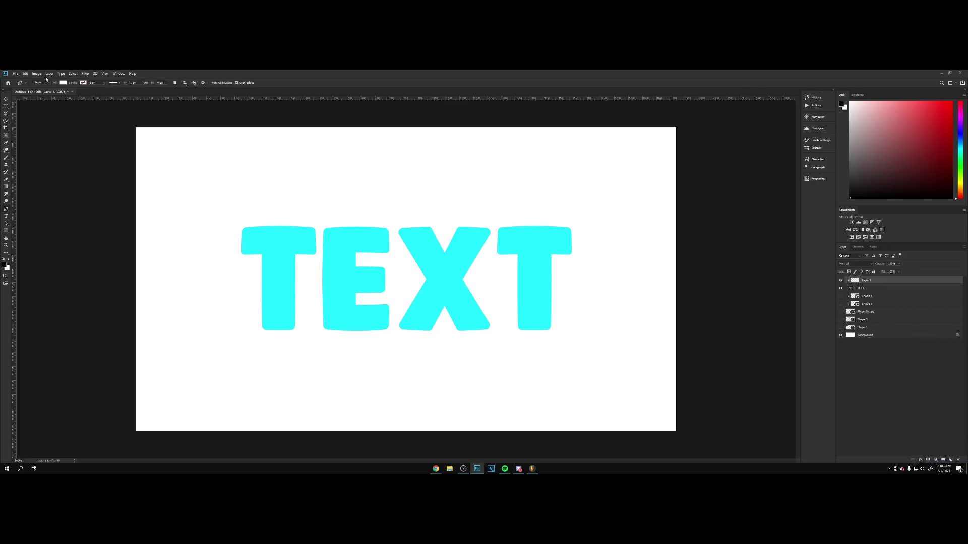
click(62, 82)
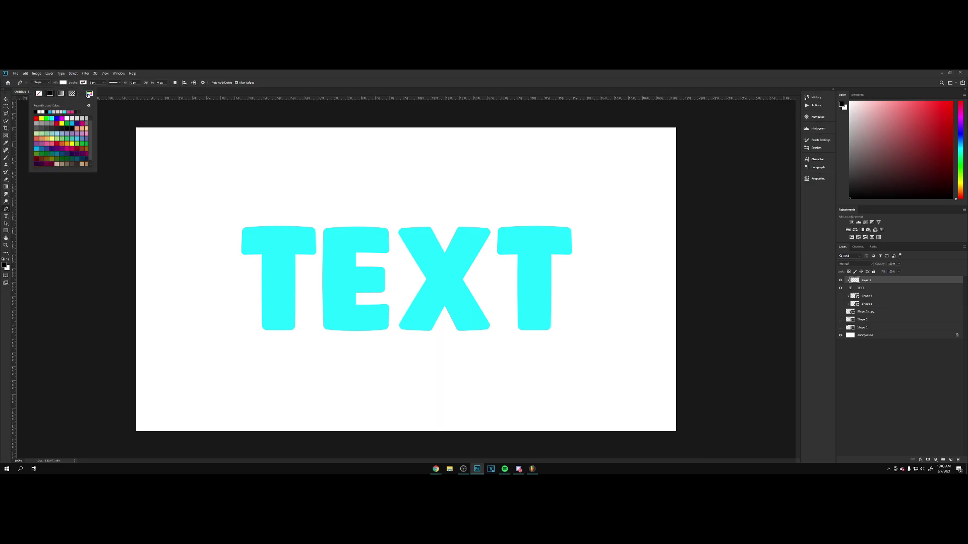
click(90, 94)
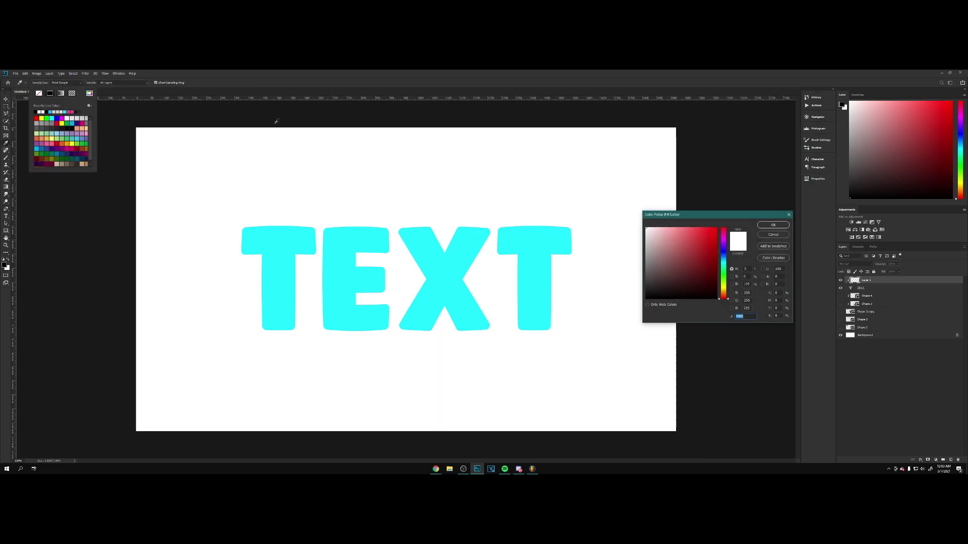
click(770, 225)
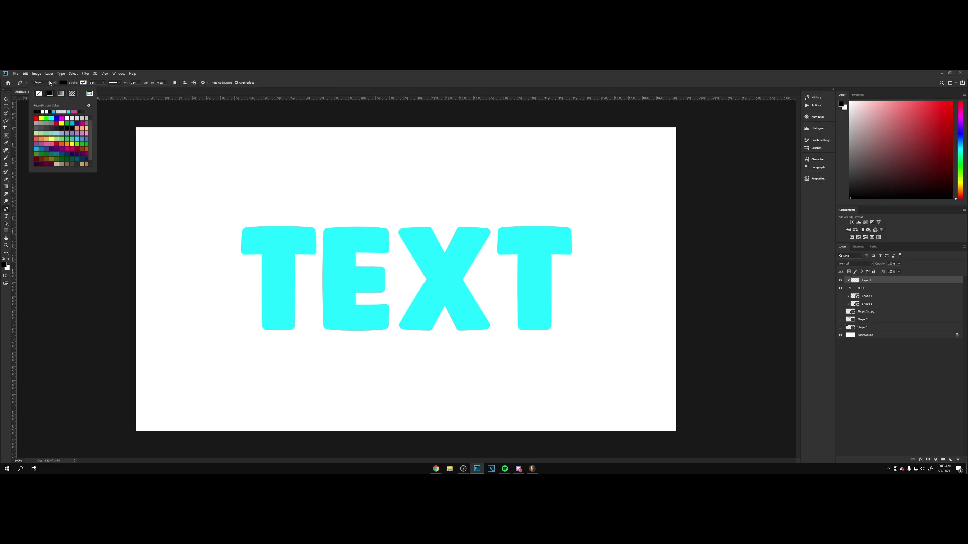
key(Return)
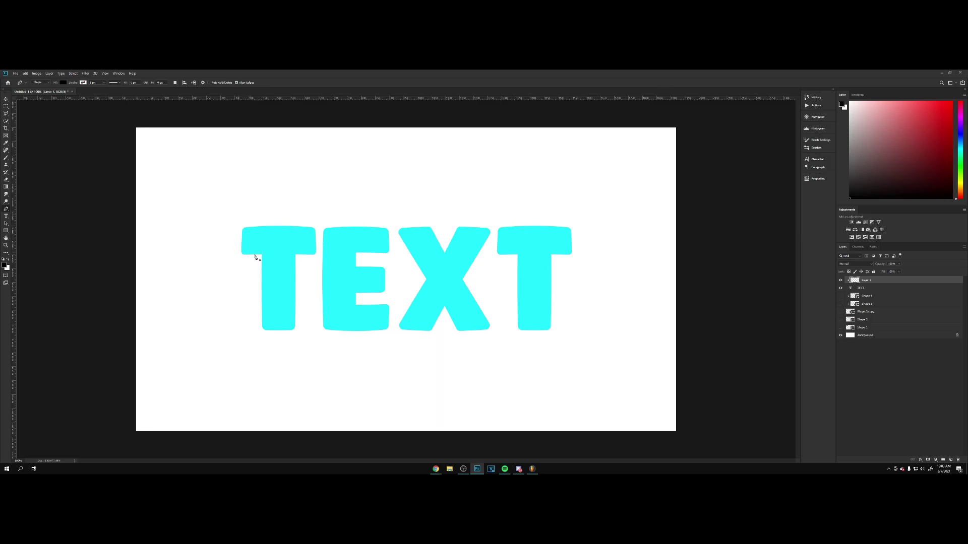
Draw a closed black shadow shape with the Pen tool along the left and bottom edges of the first T
key(ctrl+plus)
scroll(164, 195, left, 5)
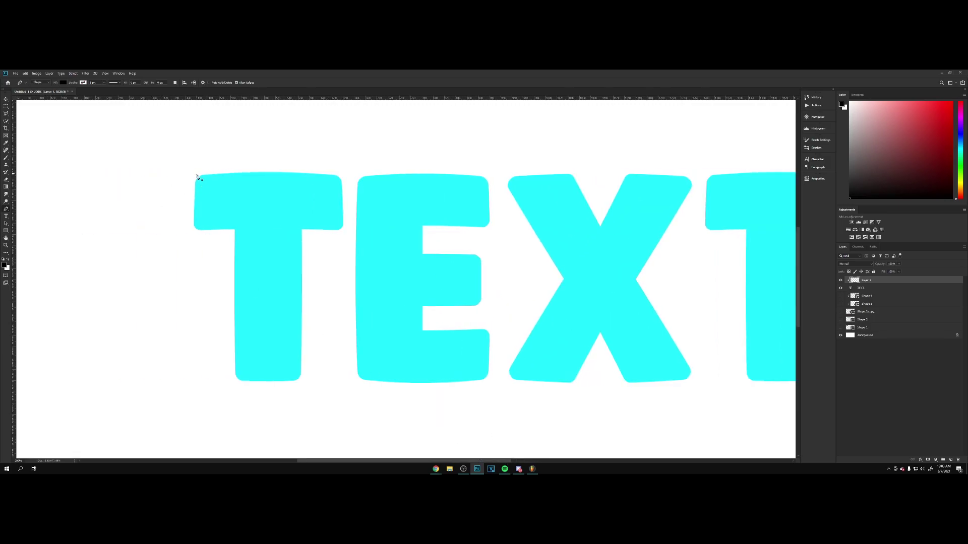
click(197, 174)
drag(202, 226, 241, 241)
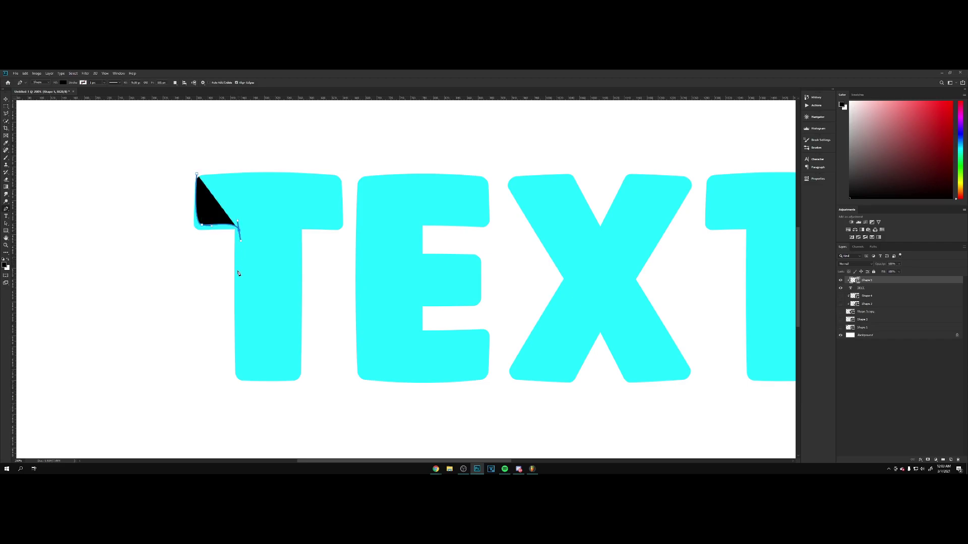
click(241, 372)
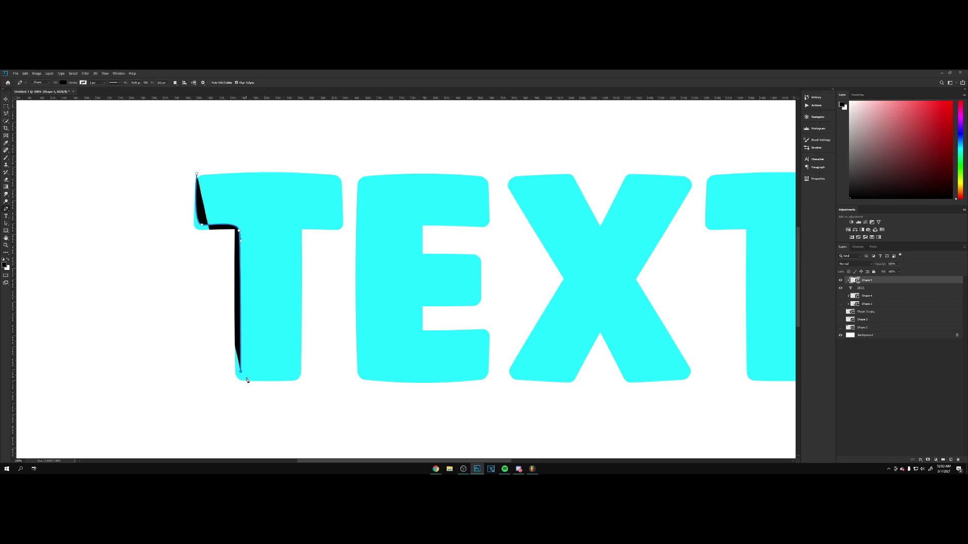
click(247, 380)
drag(307, 377, 308, 396)
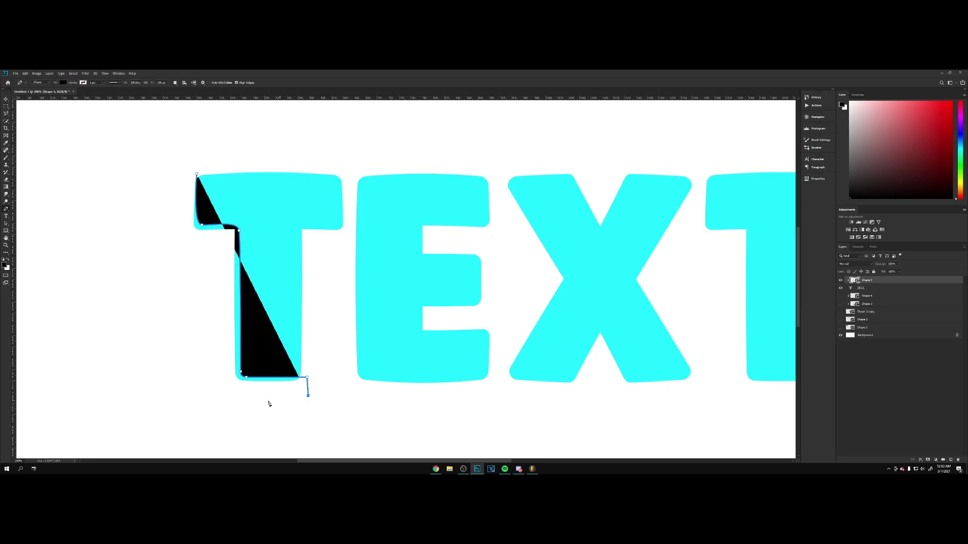
click(227, 396)
click(170, 371)
click(123, 203)
click(184, 119)
click(197, 174)
Set the blend mode of the first T's shadow shape to Overlay
click(6, 98)
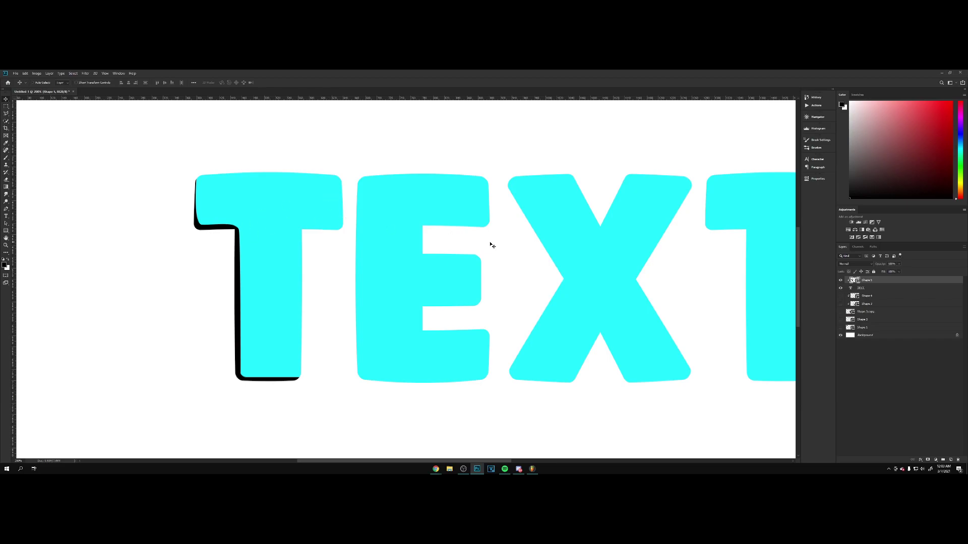
click(866, 265)
click(857, 325)
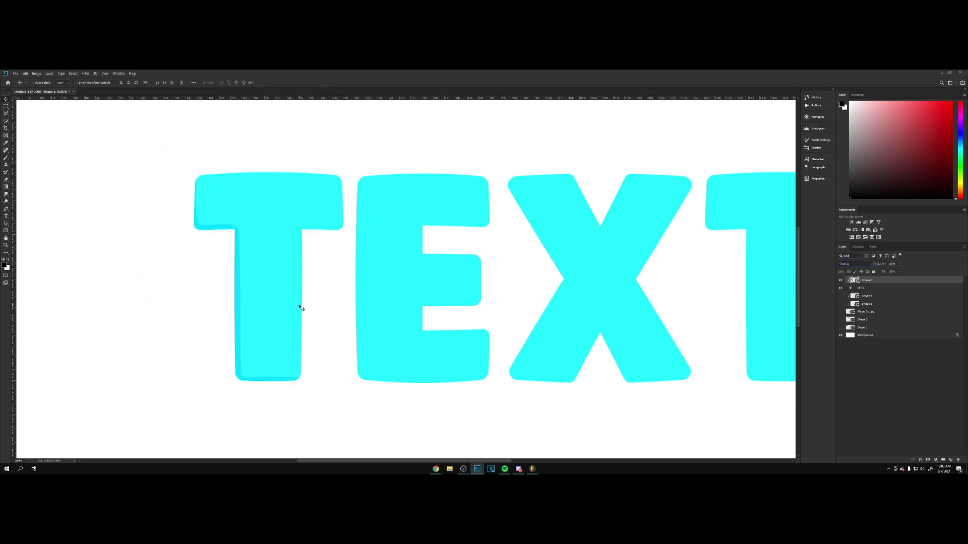
Add another new layer above the shadow shape and clip it to the text
key(ctrl+minus)
key(ctrl+minus)
key(ctrl+minus)
key(ctrl+plus)
key(ctrl+plus)
key(ctrl+plus)
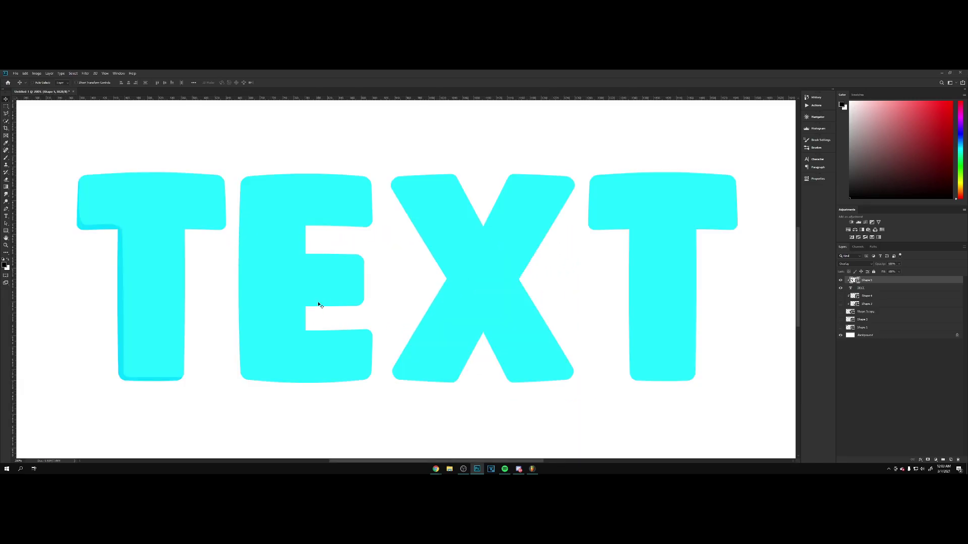
key(ctrl+shift+alt+n)
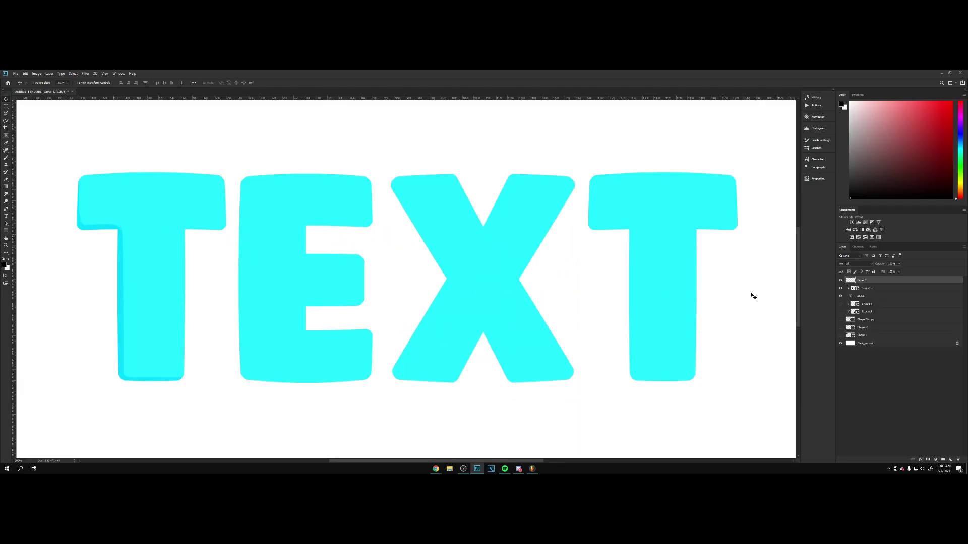
alt+click(880, 283)
Draw a closed white highlight shape with the Pen tool along the curved top edge of the first T
click(6, 210)
click(70, 182)
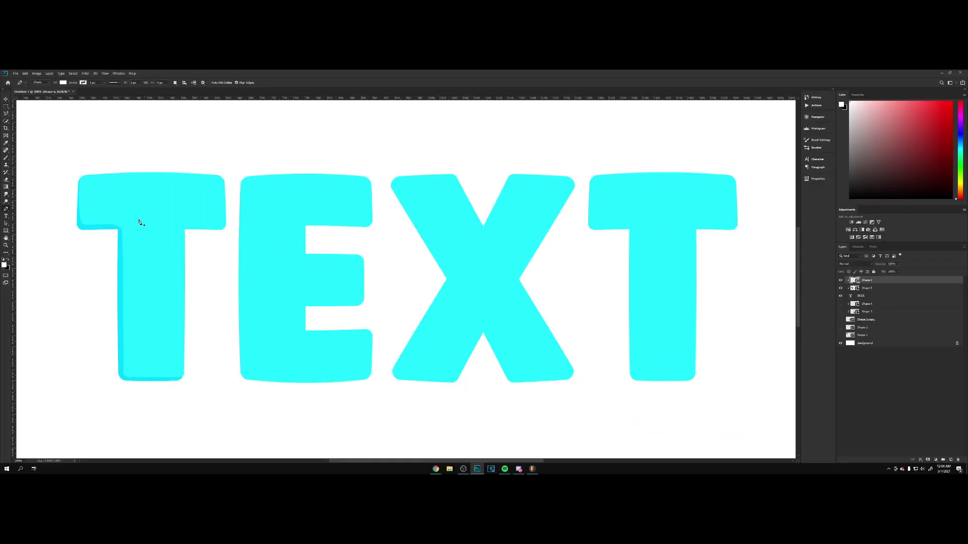
click(71, 183)
drag(229, 183, 297, 194)
alt+click(229, 183)
click(227, 154)
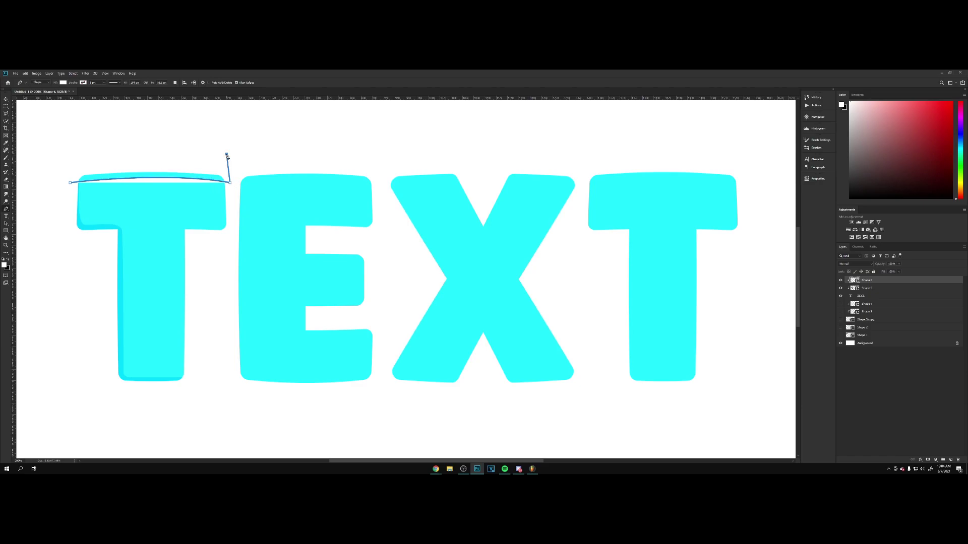
click(118, 151)
click(70, 159)
click(60, 171)
click(70, 182)
key(Return)
Lower the opacity of the white highlight on the first T
key(v)
drag(881, 264, 762, 266)
key(ctrl+minus)
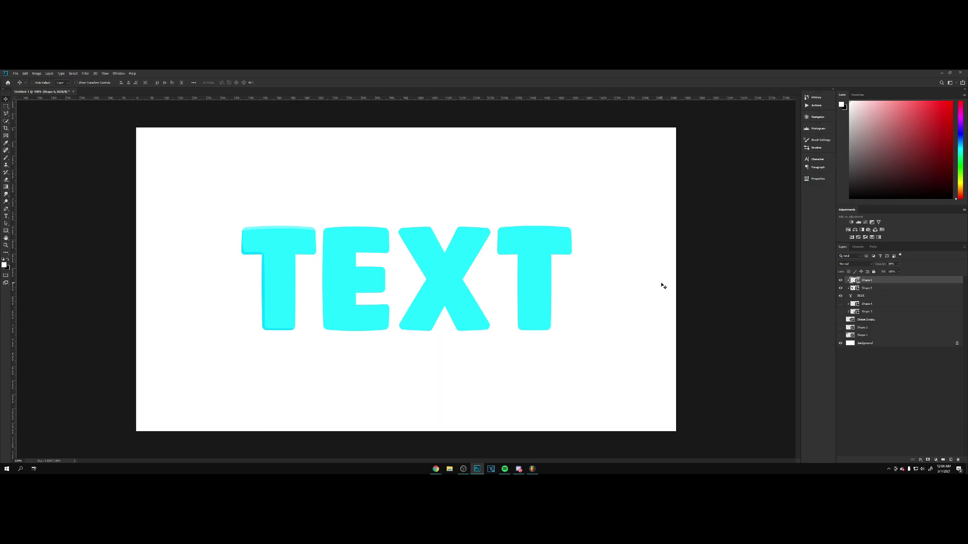
Draw a closed black shape with a zigzag upper edge across the lower stem of the first T
key(p)
click(241, 285)
click(269, 267)
click(275, 283)
click(281, 265)
click(288, 284)
click(300, 263)
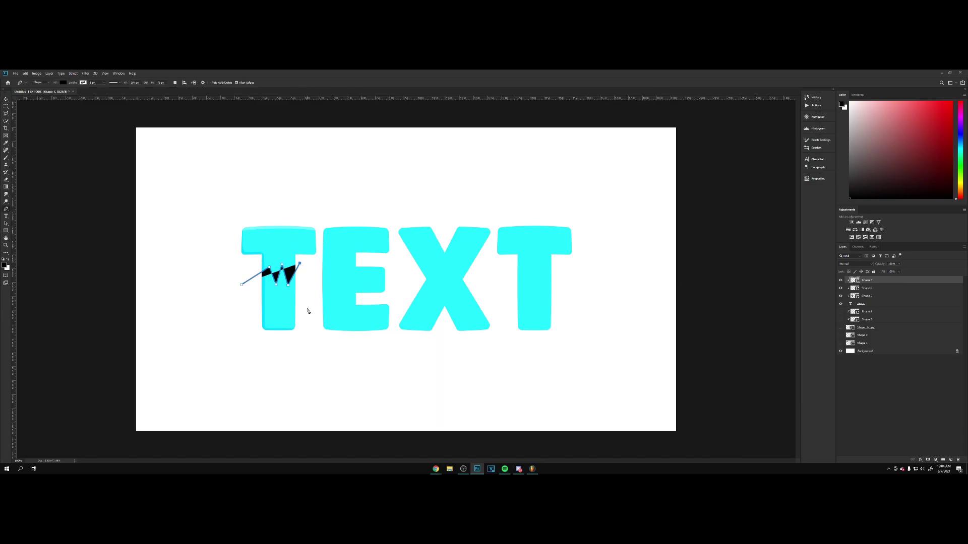
click(308, 358)
click(230, 350)
click(242, 284)
Set the zigzag shape's blend mode to Overlay
key(v)
click(854, 264)
click(852, 307)
Duplicate the zigzag shape and move the duplicate lower on the first T's stem
key(ctrl+plus)
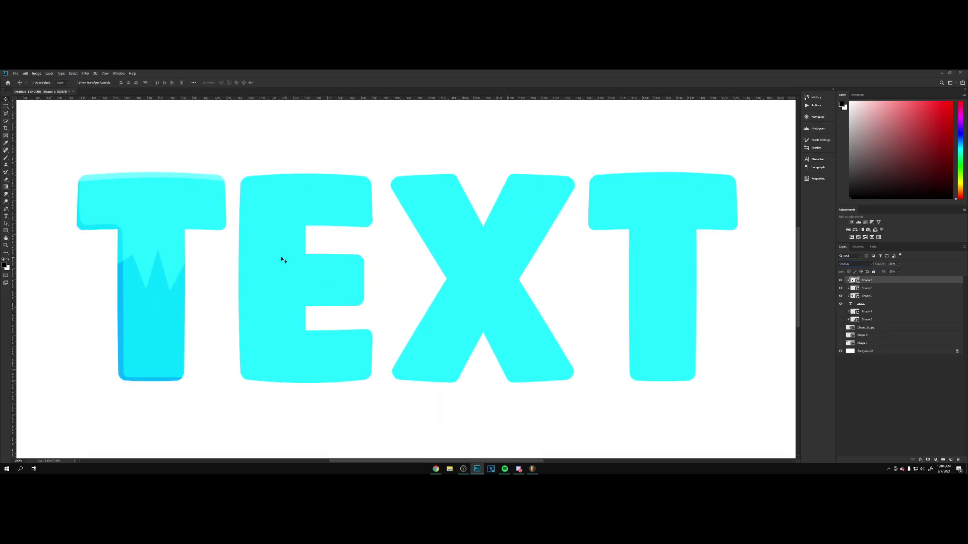
key(ctrl+j)
drag(172, 252, 169, 289)
Soften the zigzag shapes with the Eraser and place a duplicated pair further down the T's stem
key(e)
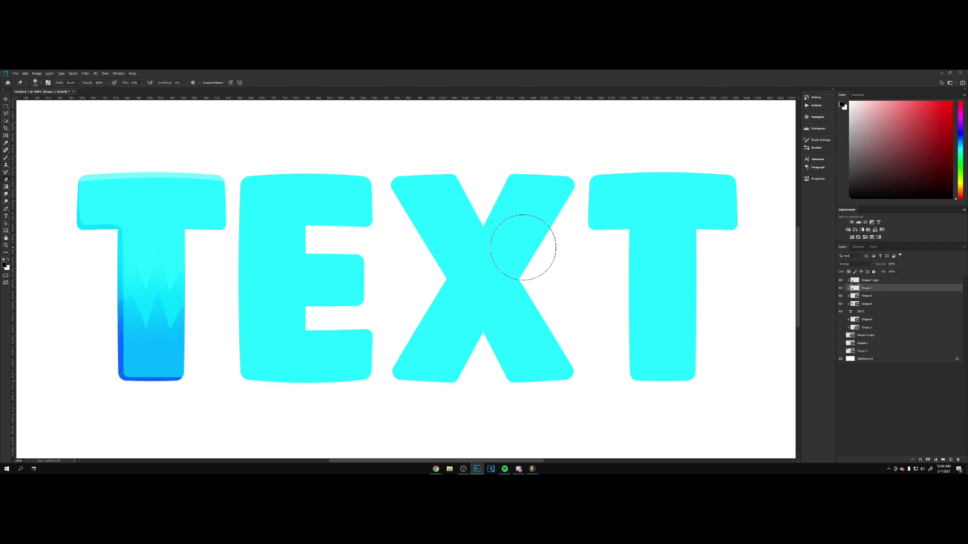
key(v)
drag(236, 245, 241, 351)
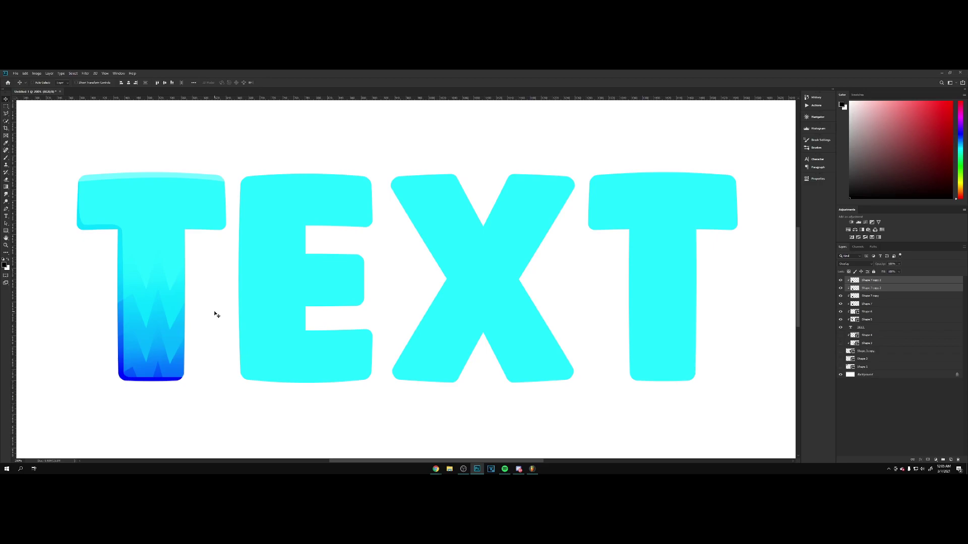
Select all four zigzag layers and lower their opacity
shift+click(867, 303)
drag(878, 266, 865, 265)
drag(414, 302, 407, 292)
drag(877, 266, 872, 263)
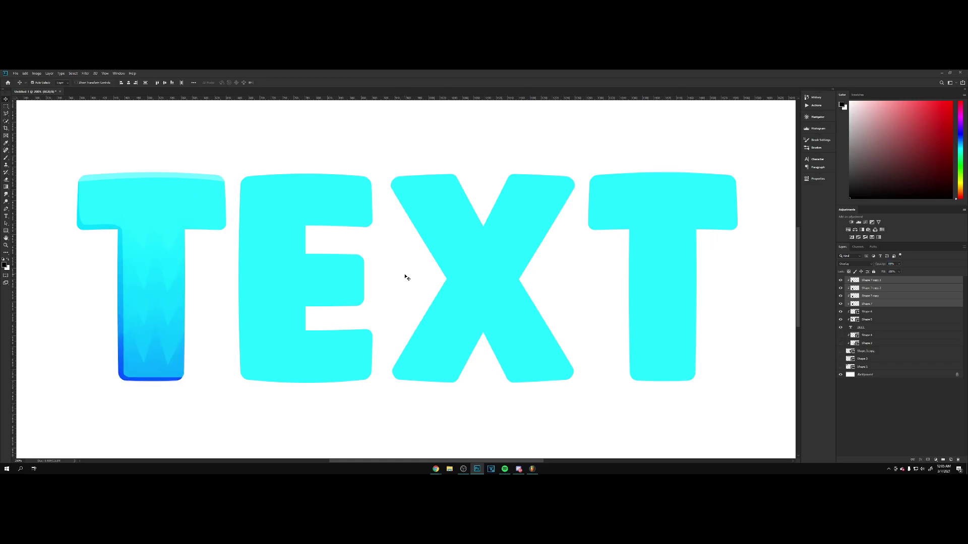